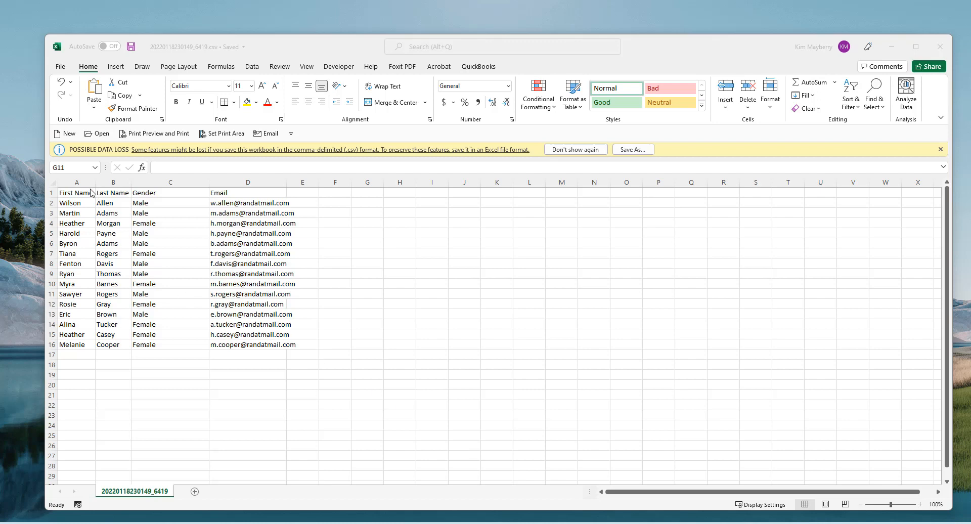
Step: Switch from the client spreadsheet to Knackly in the browser, open the import_client model and place its window beside the spreadsheet
left_click_drag(73, 203, 79, 340)
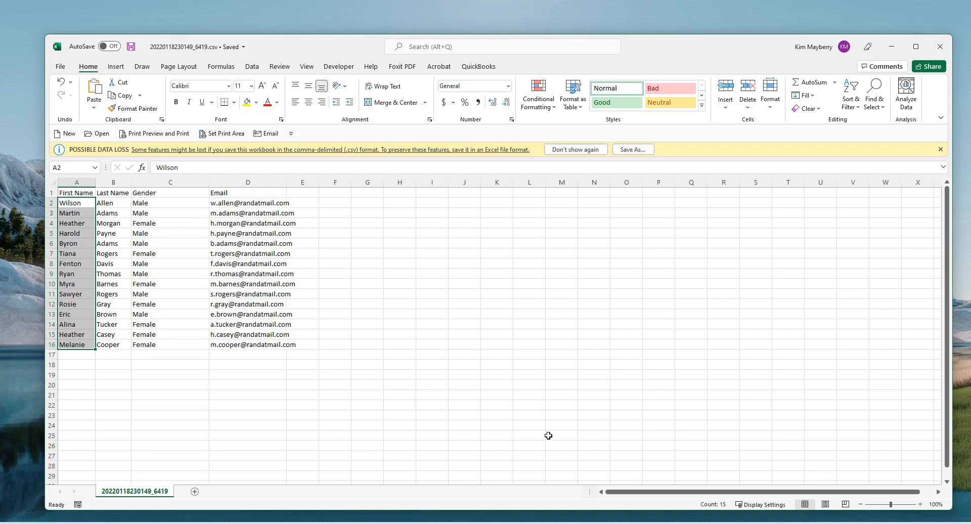
key("alt+Tab")
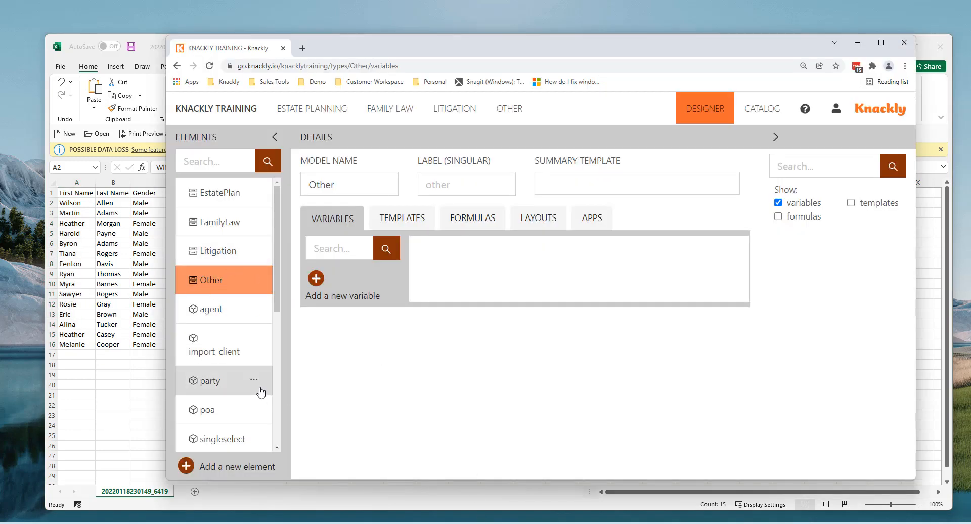
scroll(248, 383, "down", 2)
scroll(249, 383, "down", 1)
scroll(245, 382, "up", 1)
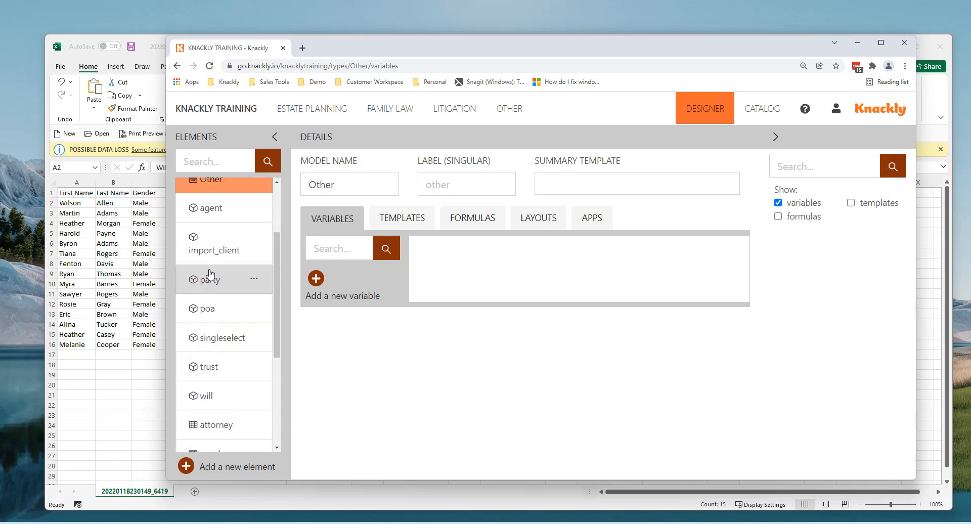
left_click(207, 257)
left_click_drag(516, 49, 697, 36)
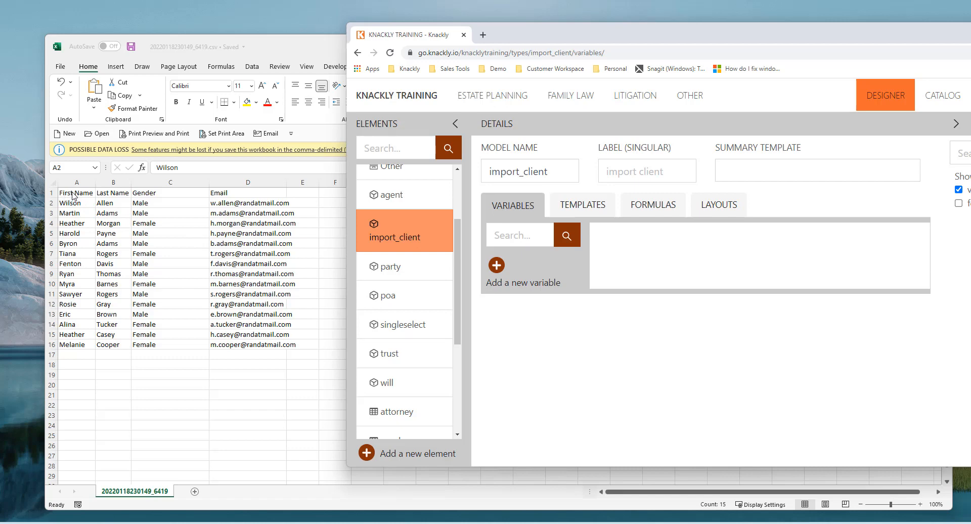
Step: Add two single text variables named FirstName and LastName to the import_client model
left_click(497, 265)
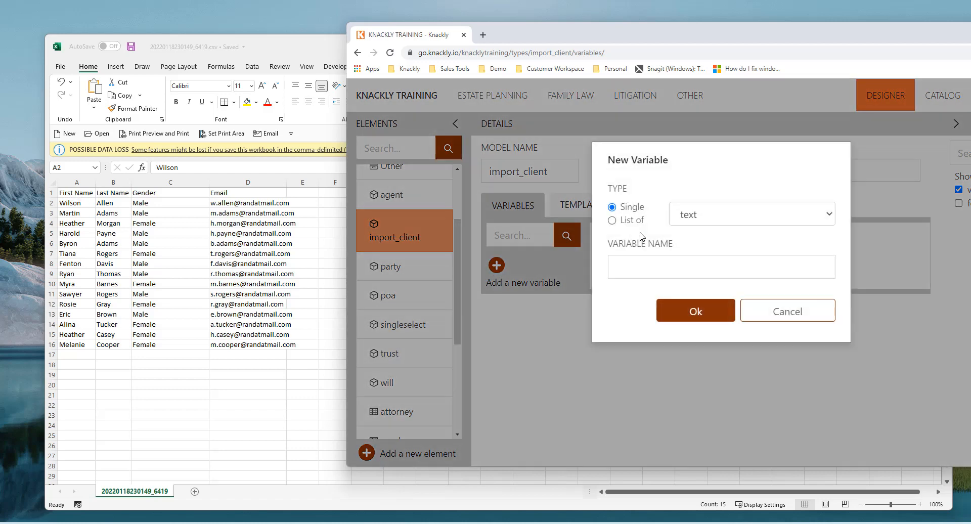
left_click(652, 270)
type("Fi")
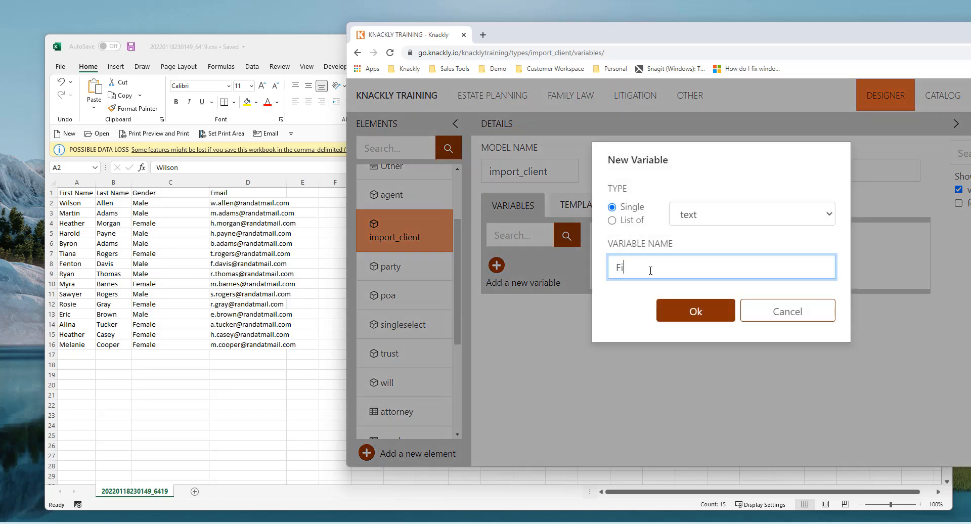
type("rstName")
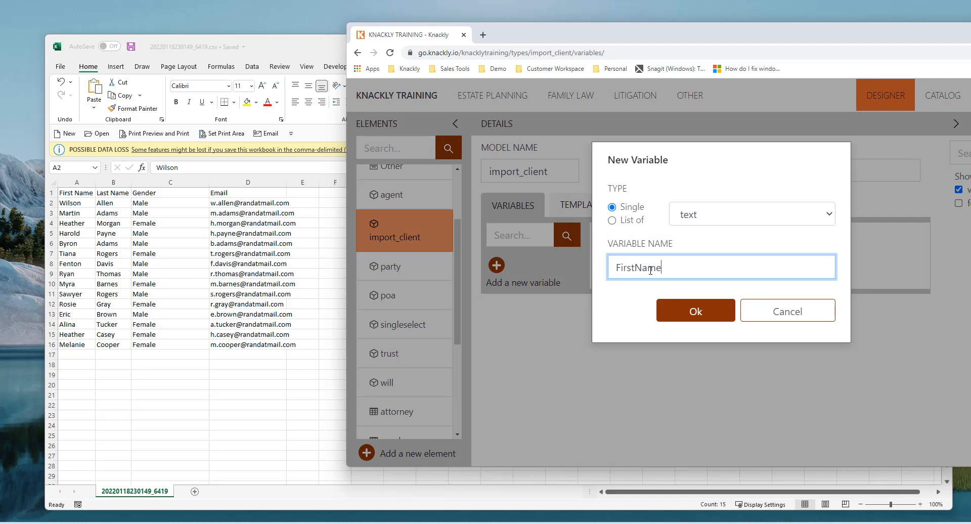
left_click(728, 313)
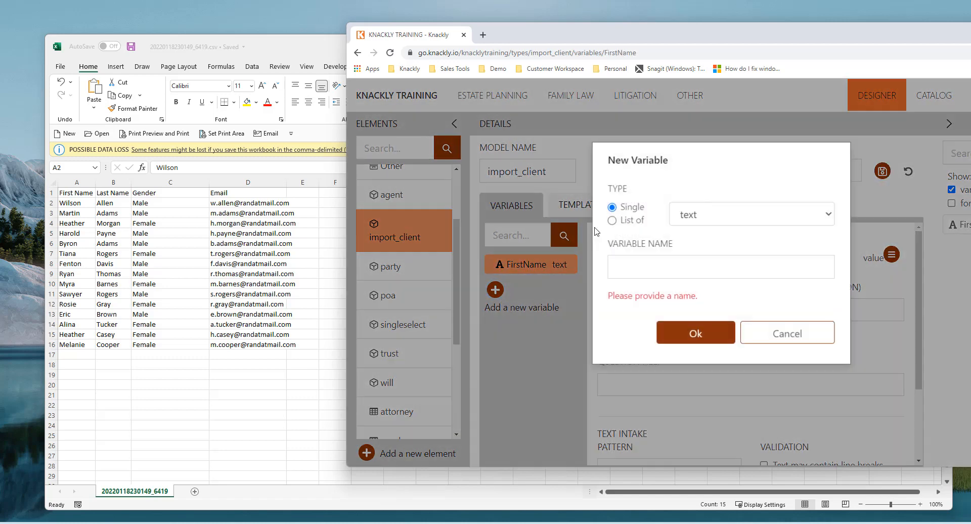
left_click(632, 261)
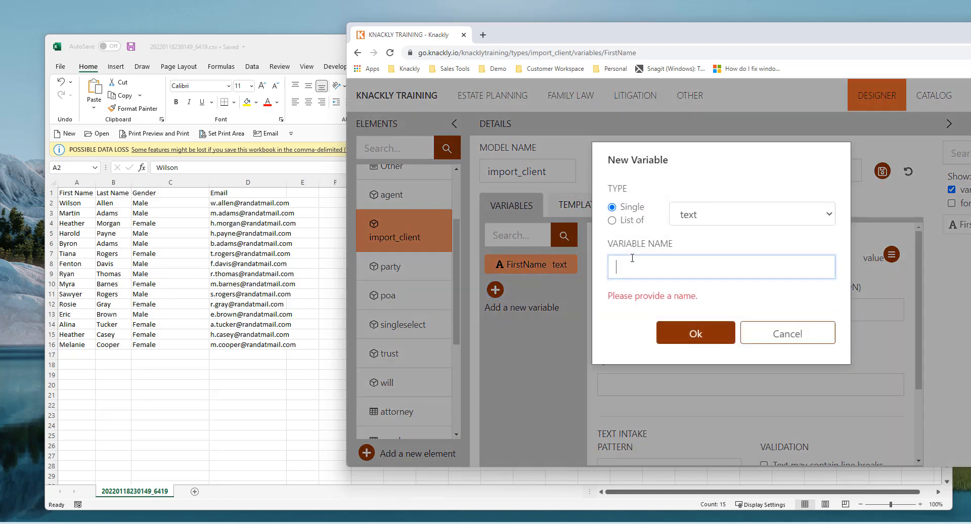
type("LastName")
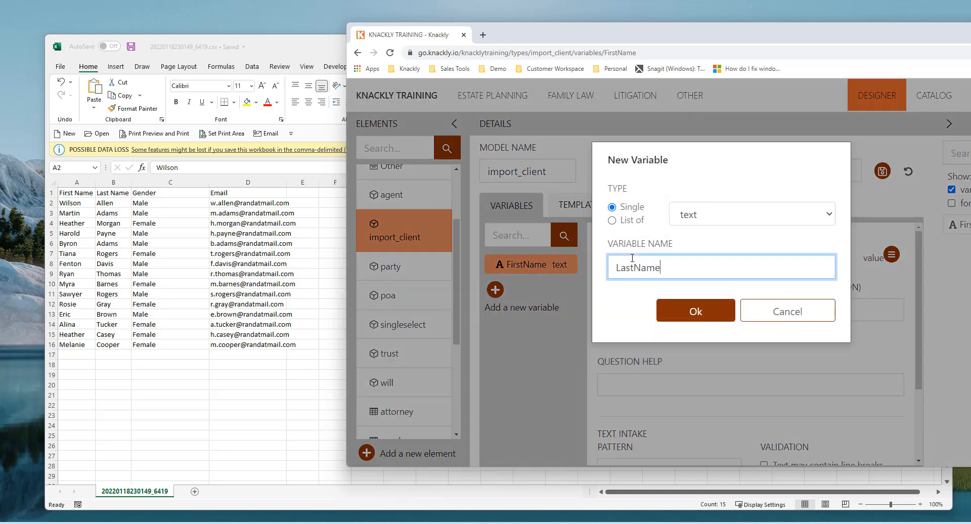
left_click(684, 317)
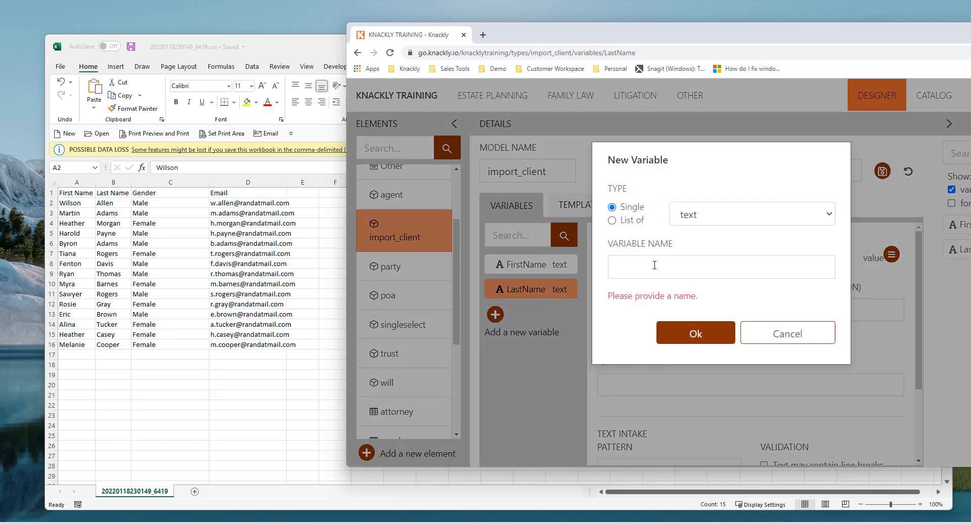
Step: Add a single selection variable named Gender to the import_client model
left_click(654, 265)
type("Gender")
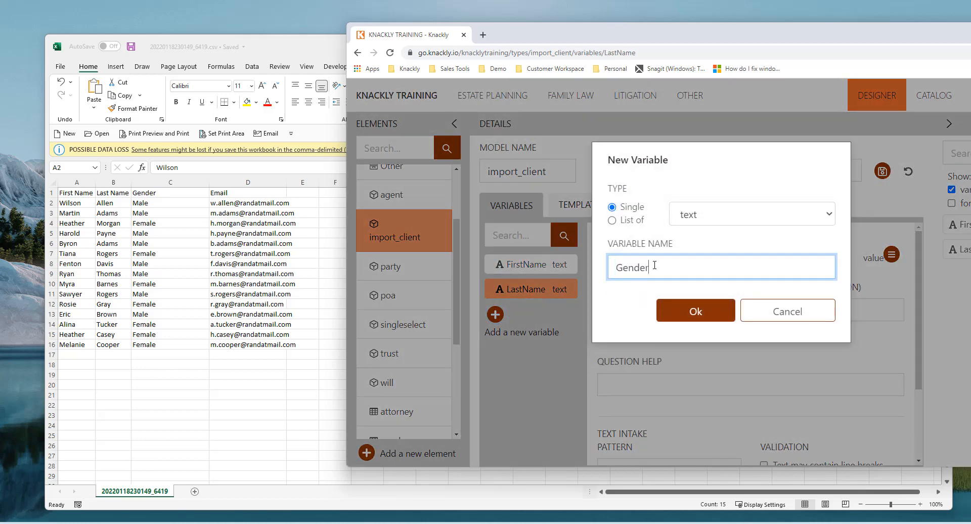
left_click(707, 220)
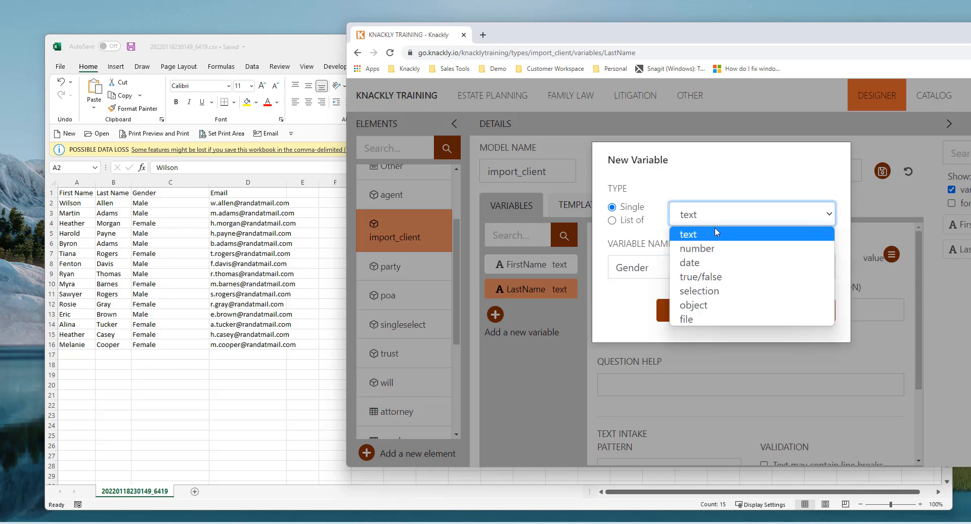
left_click(728, 291)
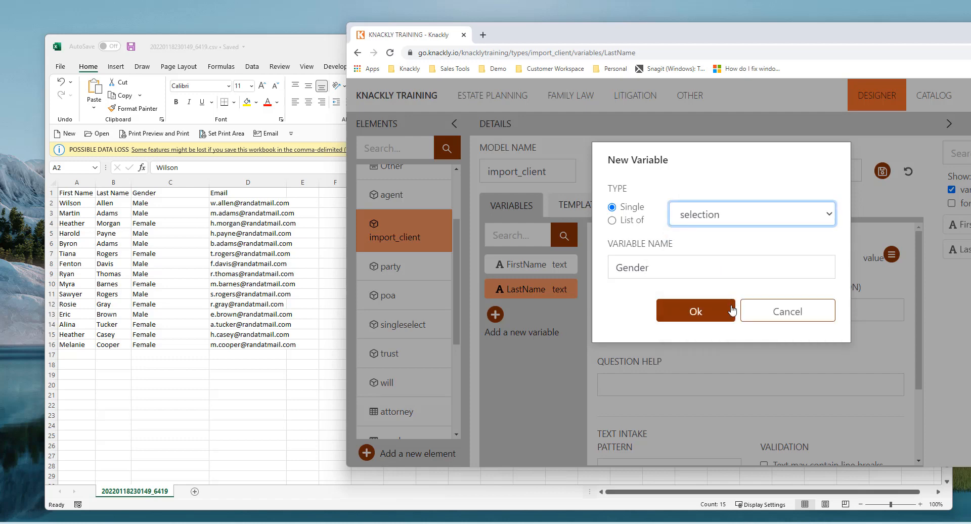
left_click(697, 313)
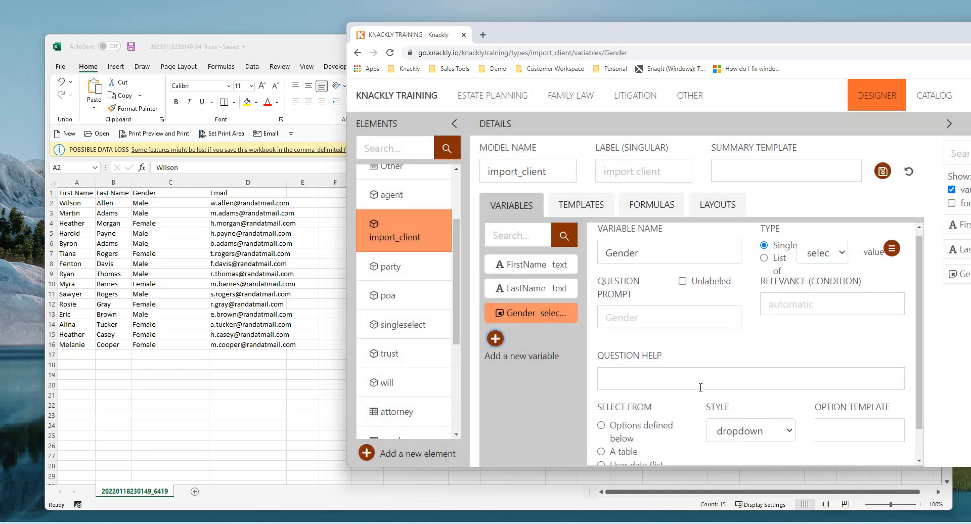
Step: Make the Gender variable select from a table, with gender as its option source
scroll(701, 387, "down", 1)
left_click(601, 417)
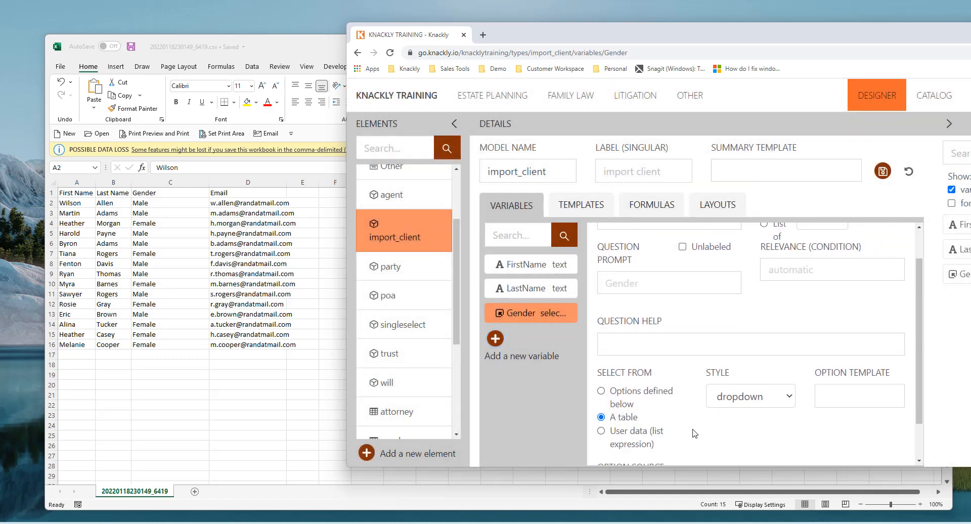
scroll(693, 434, "down", 1)
left_click(679, 448)
left_click(678, 449)
left_click(678, 449)
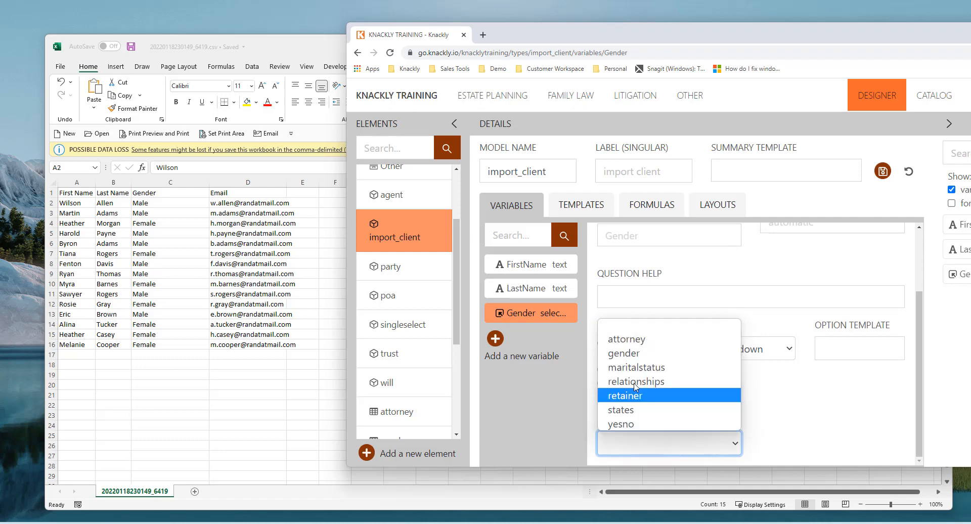
left_click(627, 357)
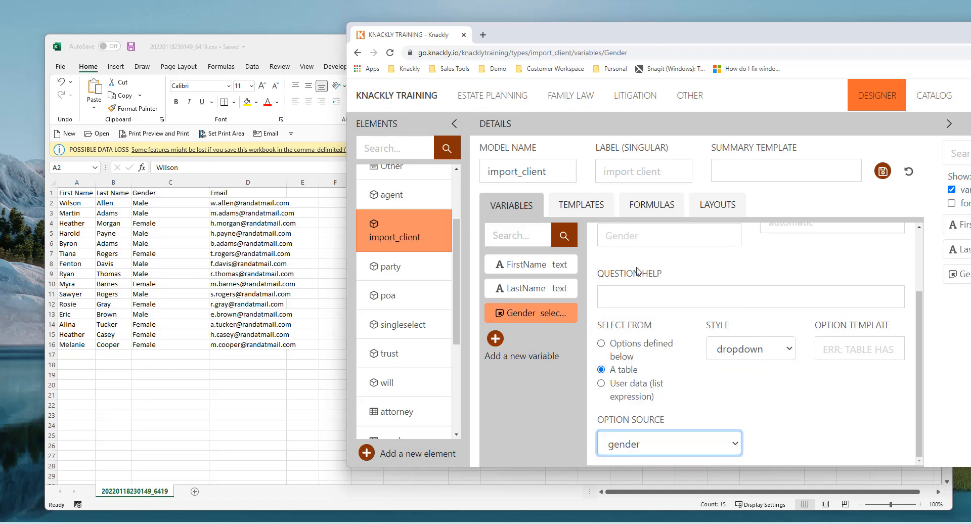
Step: Add a single text variable named Email to the import_client model
left_click(495, 339)
type("Email")
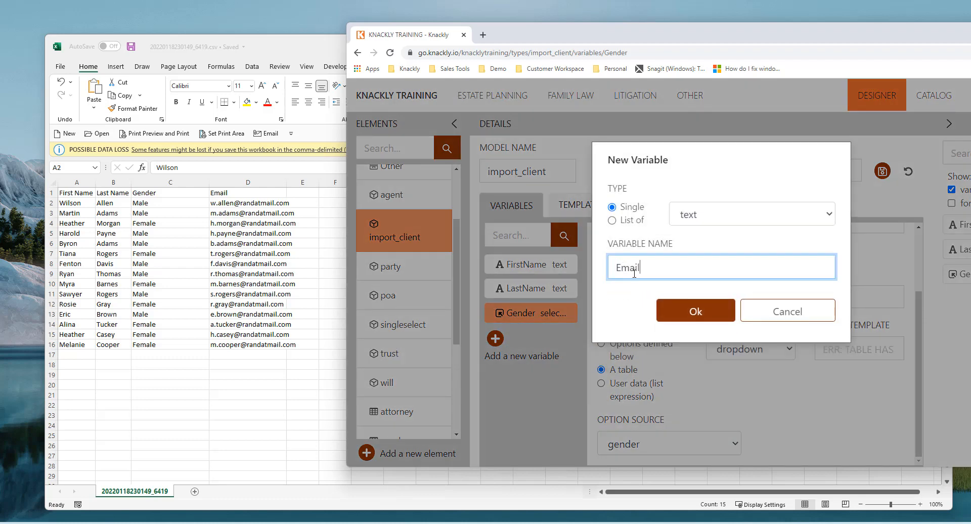
left_click(695, 311)
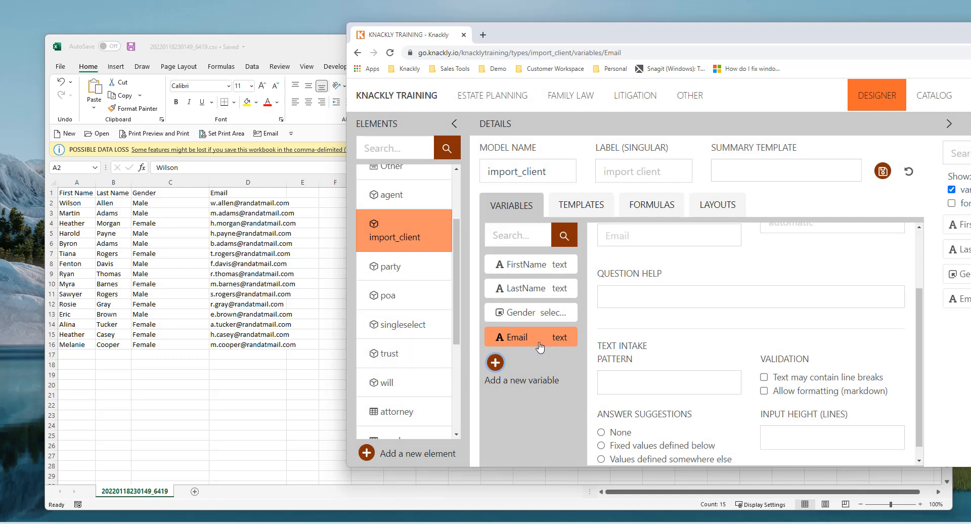
Step: Check the Email column heading in the spreadsheet, shift its window aside, and save the import_client model in Knackly
left_click(218, 197)
left_click(217, 194)
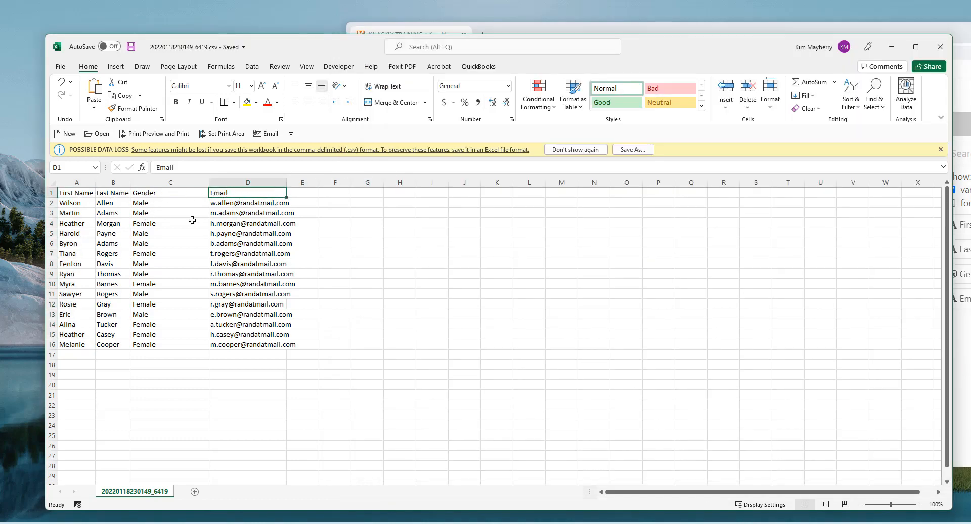
left_click_drag(633, 53, 617, 58)
left_click(680, 33)
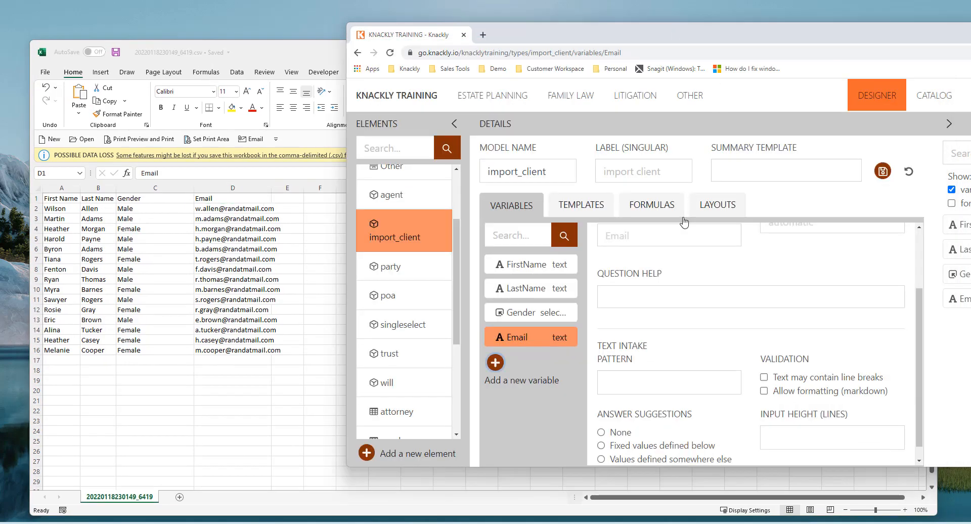
left_click(882, 172)
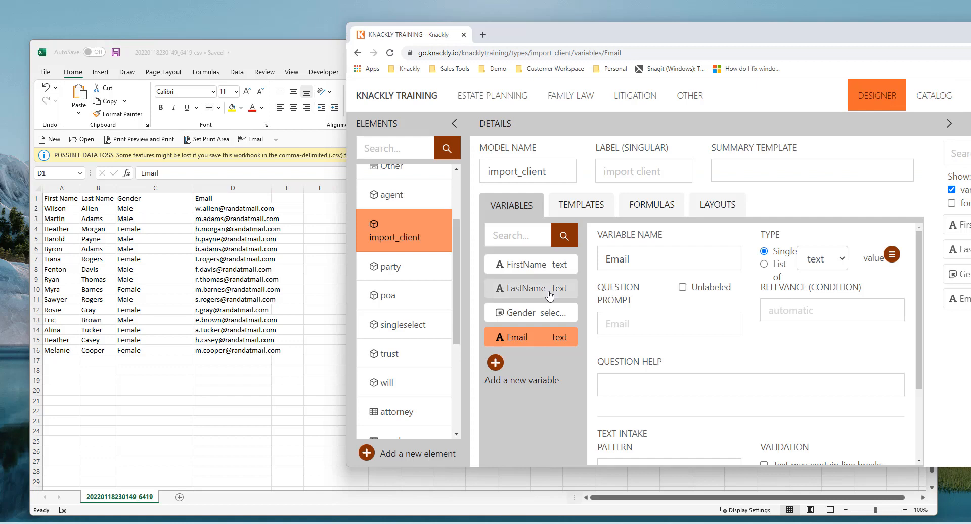
Step: Review the Gender variable's option source and open the gender table
left_click(528, 314)
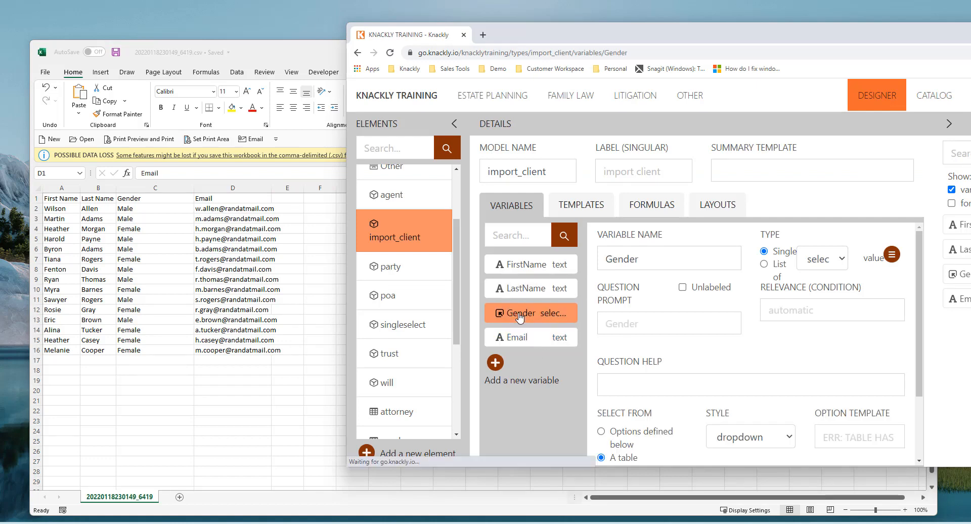
scroll(659, 343, "down", 1)
scroll(659, 343, "down", 2)
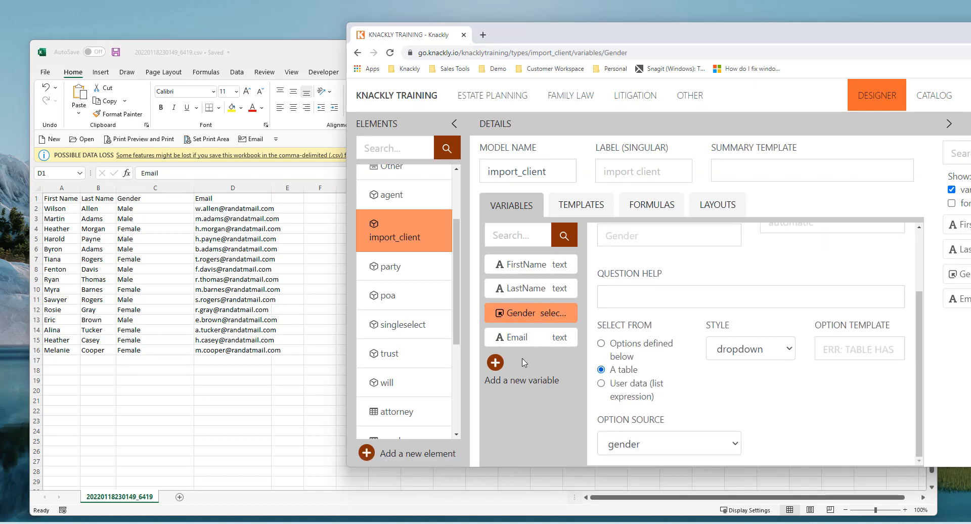
scroll(402, 329, "down", 3)
left_click(399, 303)
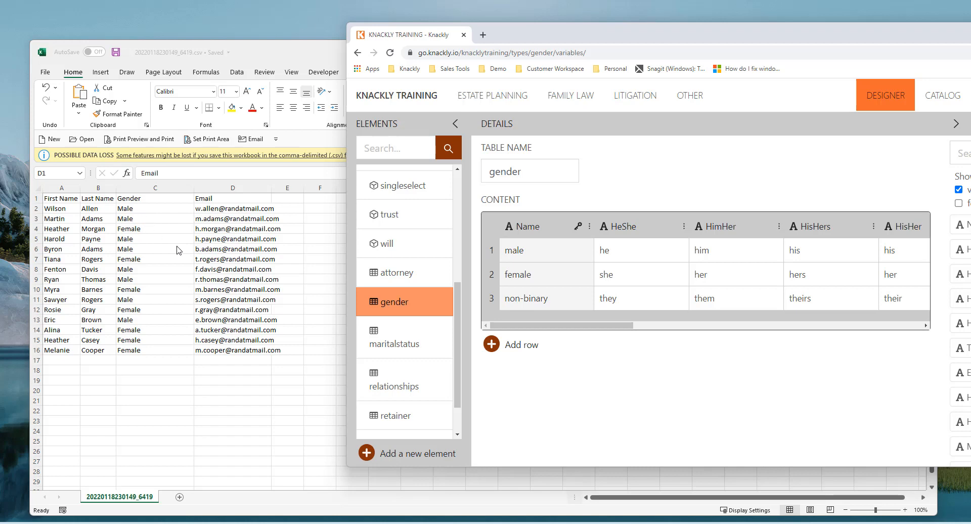
Step: Check how the first client's gender is written in the spreadsheet and return to the gender table in Knackly
left_click(142, 213)
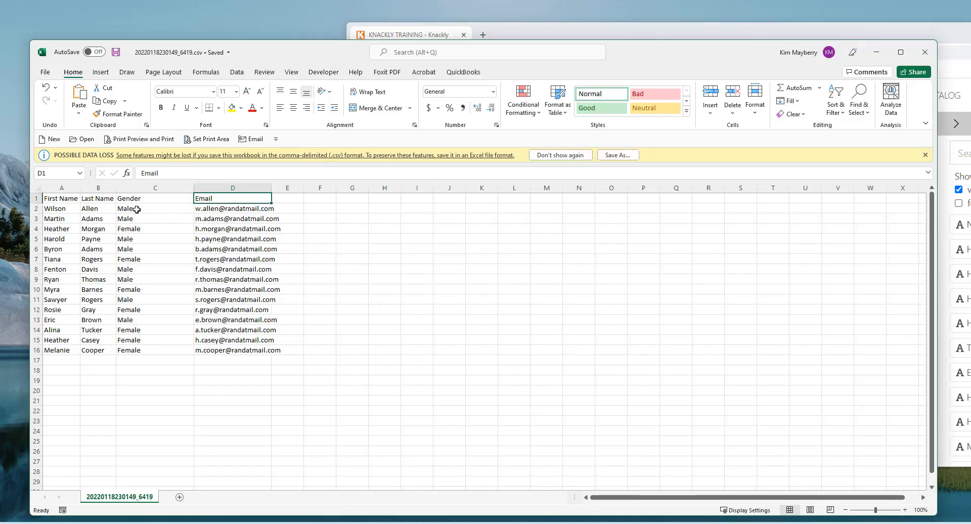
left_click(137, 210)
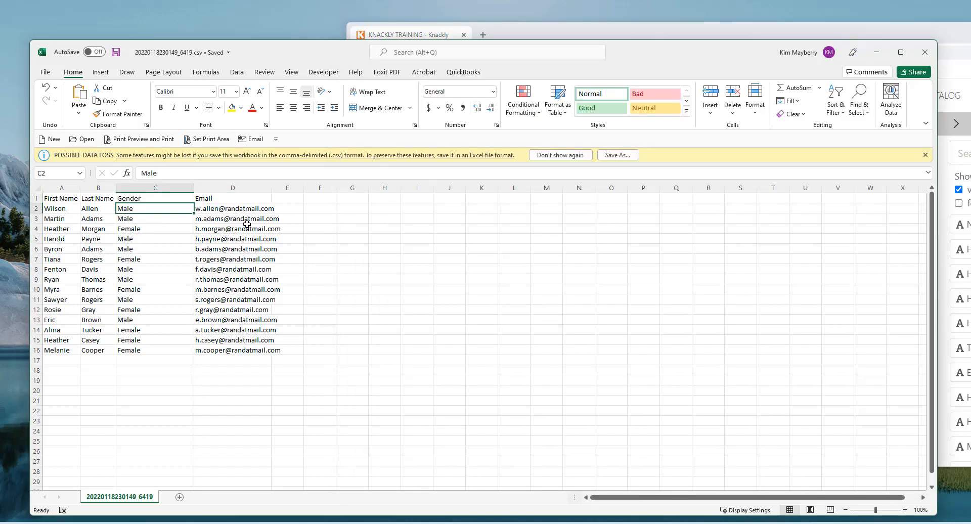
left_click(849, 35)
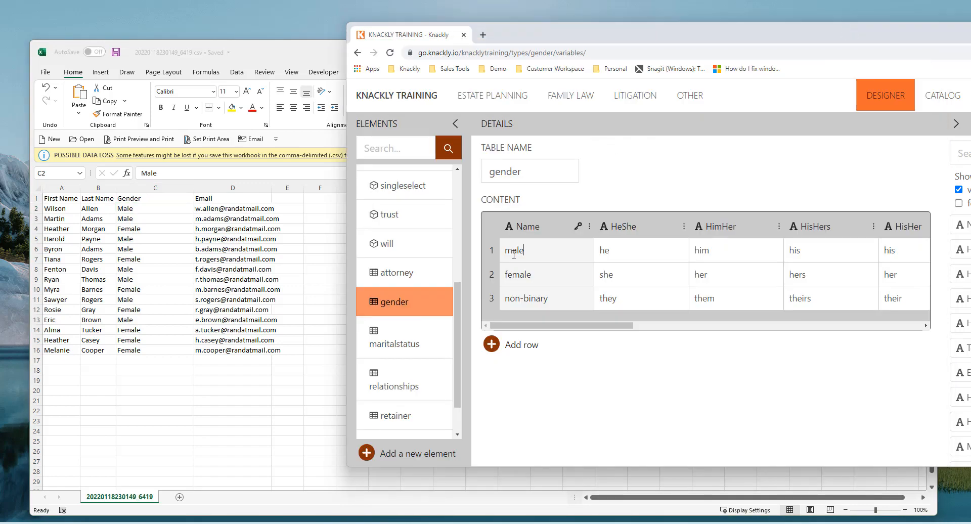
Step: Capitalize the first two entries in the gender table's Name column as Male and Female, and save the table
key("BackSpace")
type("M")
left_click_drag(509, 273, 486, 274)
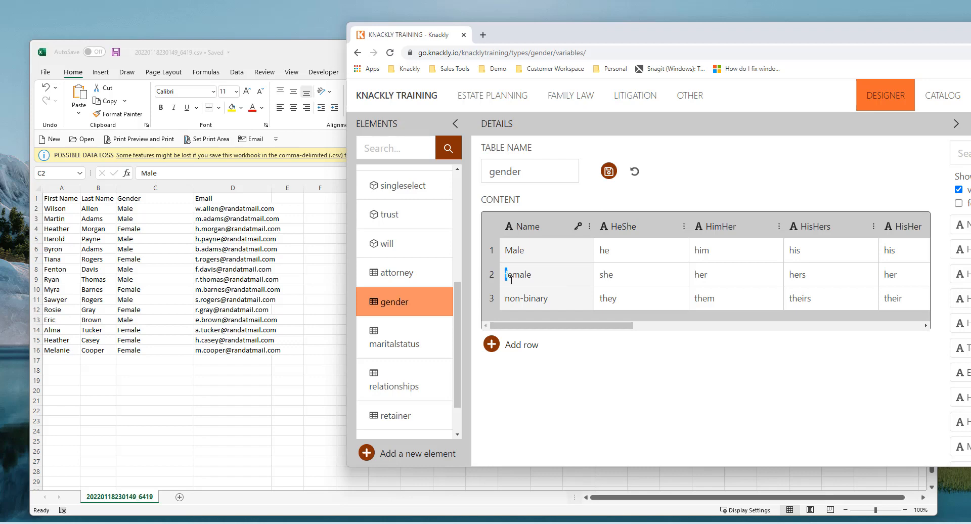
key("BackSpace")
type("F")
left_click(609, 172)
scroll(627, 288, "right", 2)
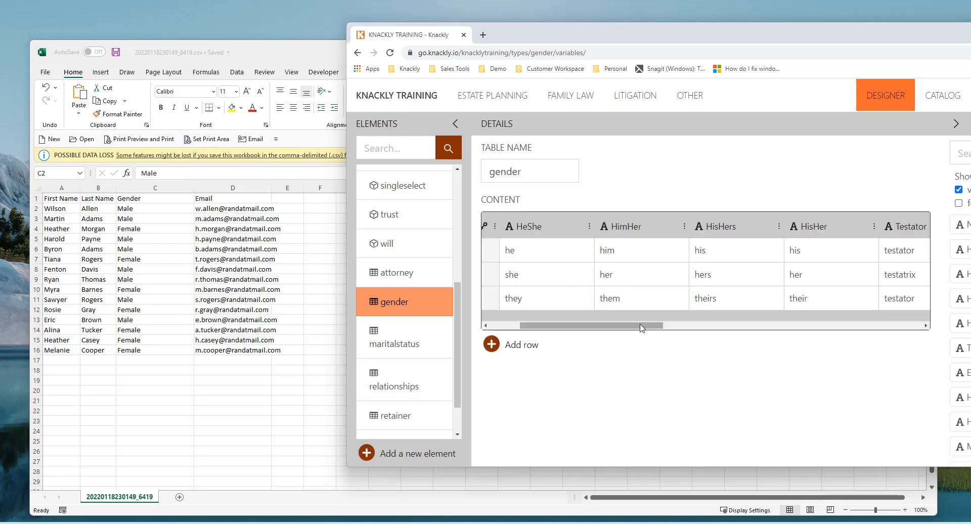
left_click_drag(639, 330, 564, 334)
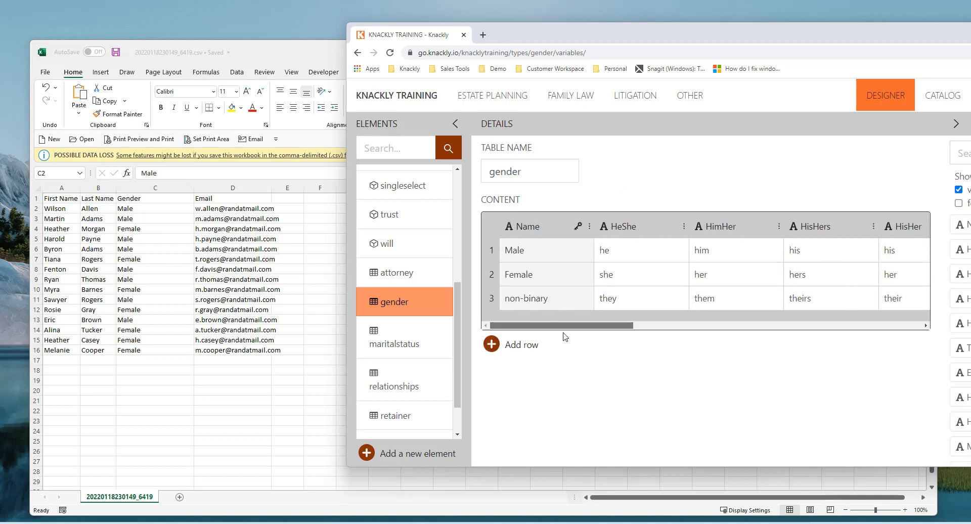
Step: Reopen the import_client model to review its variables
left_click(434, 272)
scroll(427, 314, "up", 5)
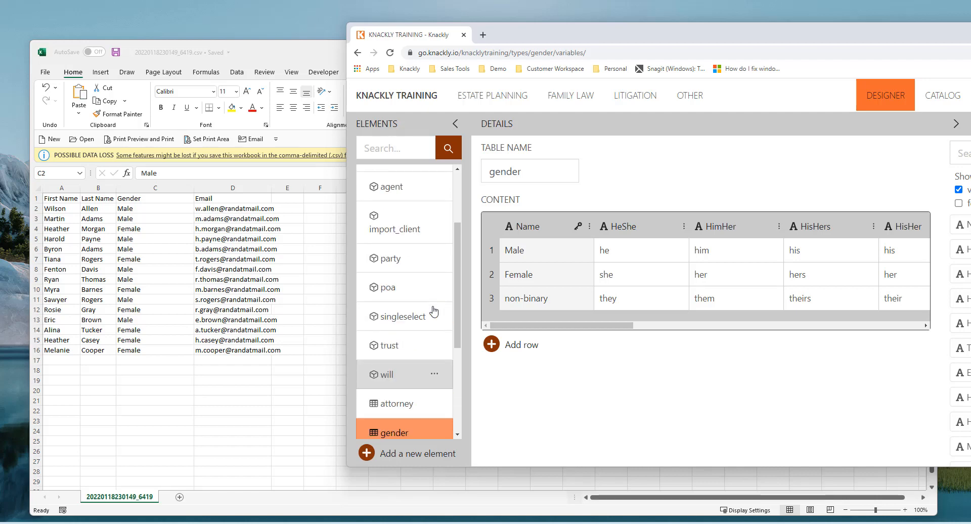
left_click(434, 296)
scroll(407, 334, "down", 1)
left_click(404, 318)
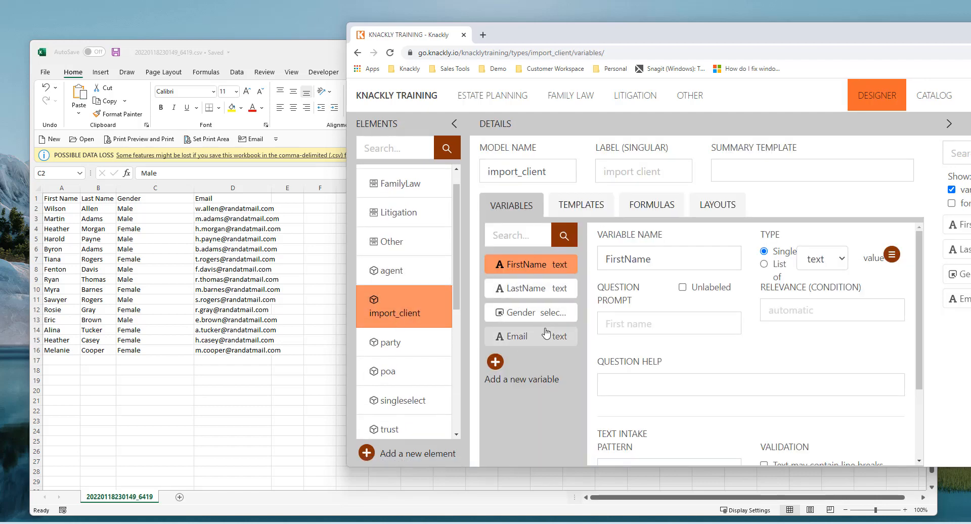
Step: Add a variable named ImportClient to the Other model as a list of objects based on the import_client model
left_click(398, 245)
left_click(496, 265)
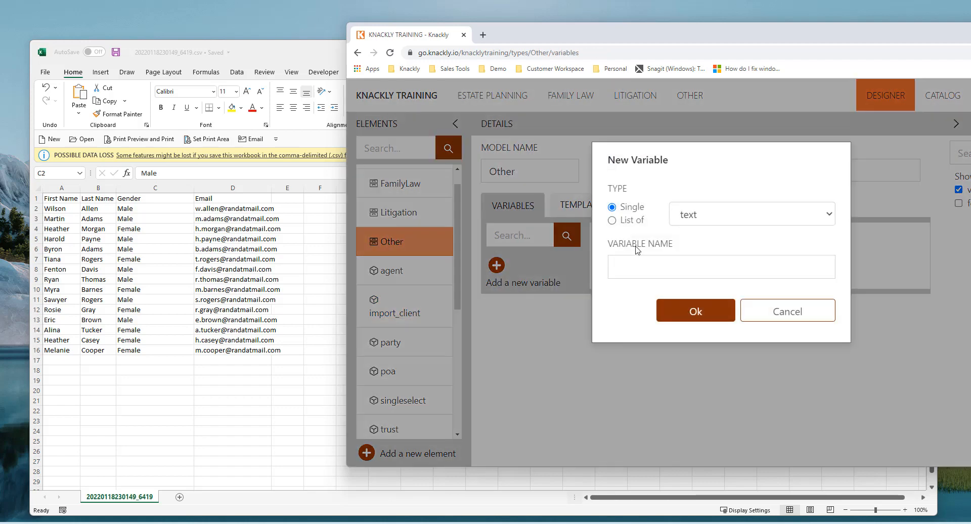
left_click(725, 218)
left_click(723, 305)
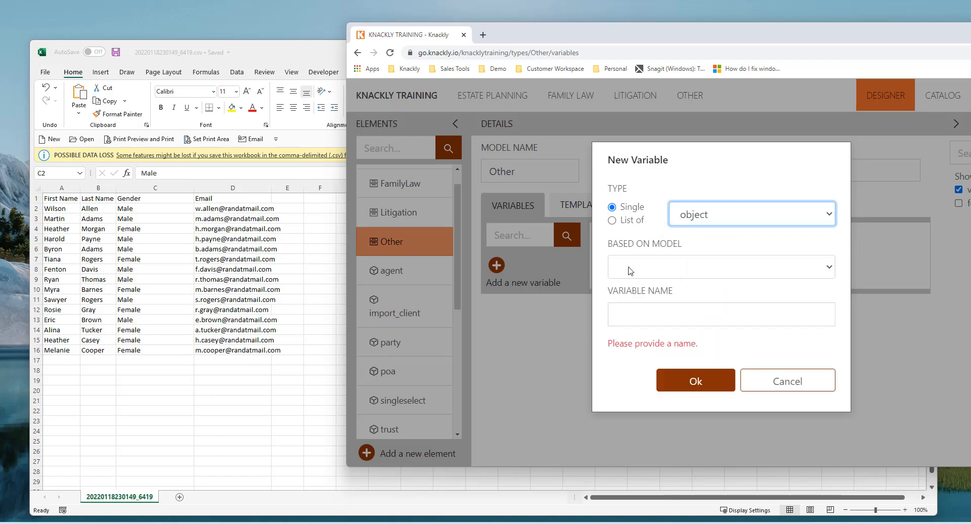
left_click(612, 220)
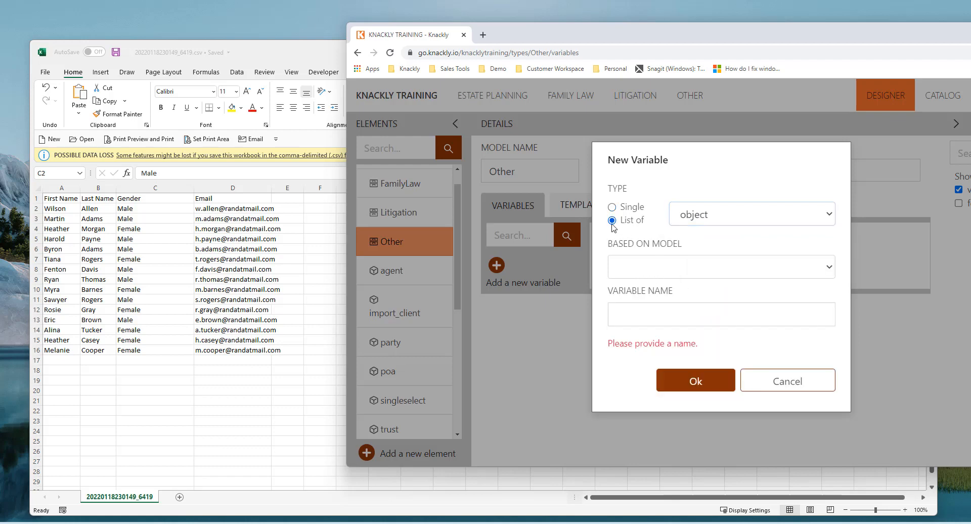
left_click(637, 273)
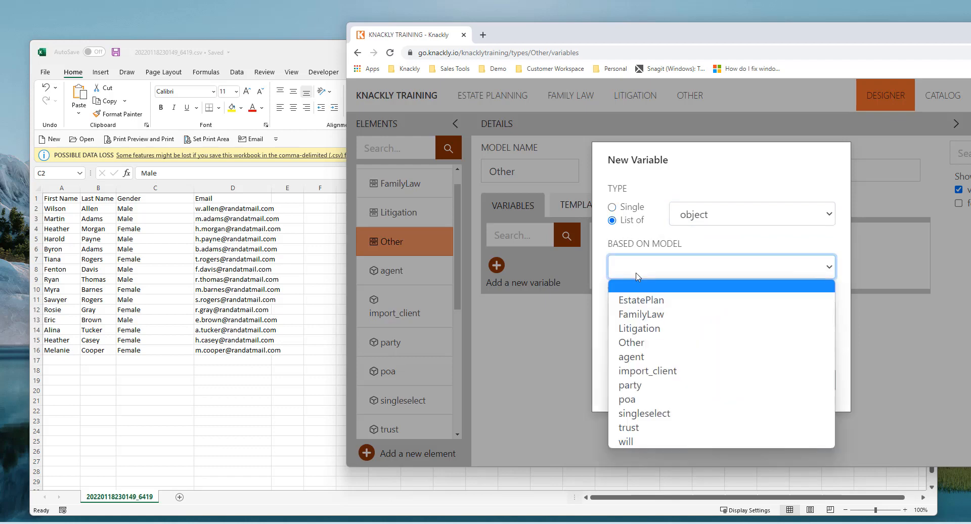
left_click(671, 373)
left_click(631, 316)
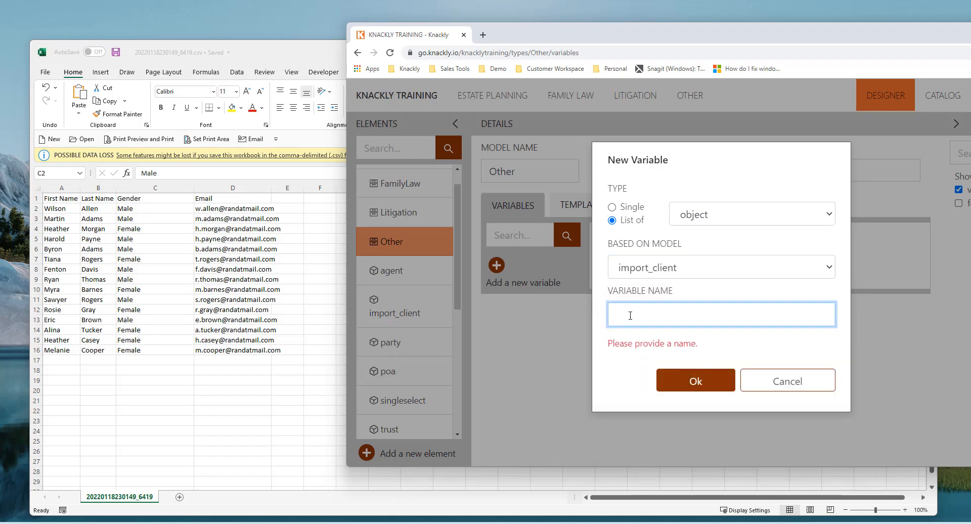
type("ImportClie")
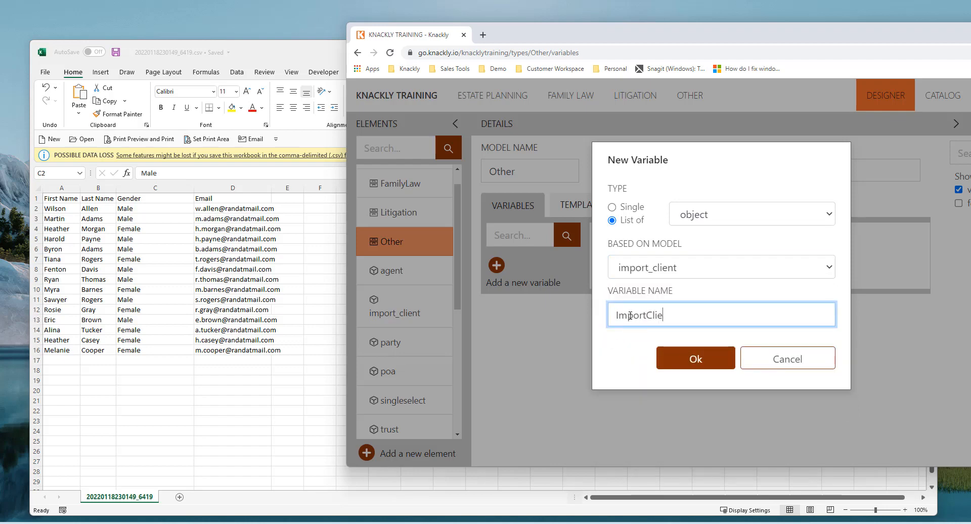
type("nt")
left_click(704, 358)
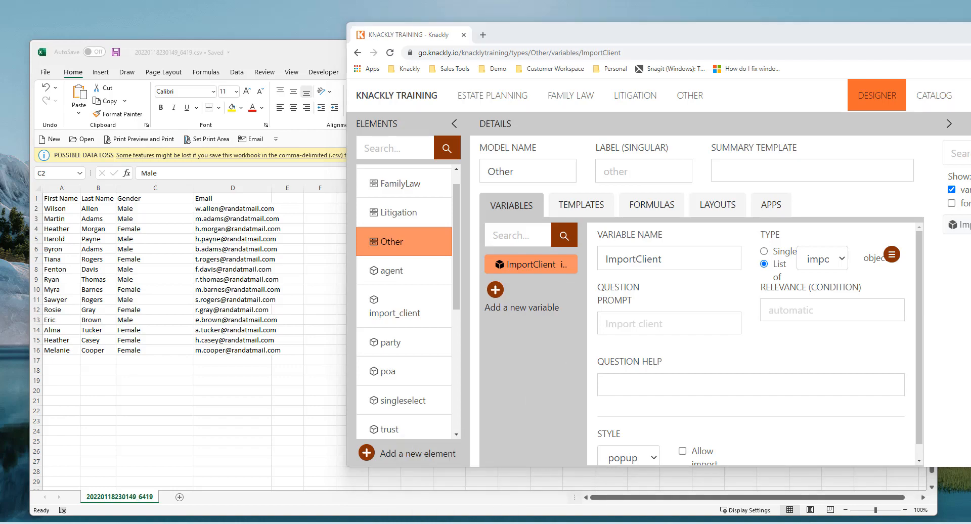
Step: Switch to Word, create a Knackly template named Import based on the Other model, and publish it to Knackly
left_click_drag(970, 61, 640, 27)
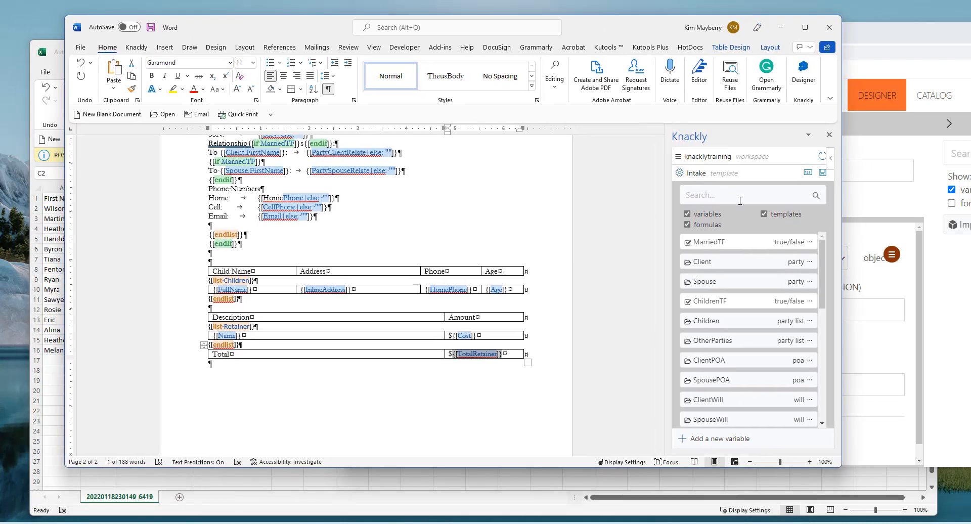
left_click(679, 157)
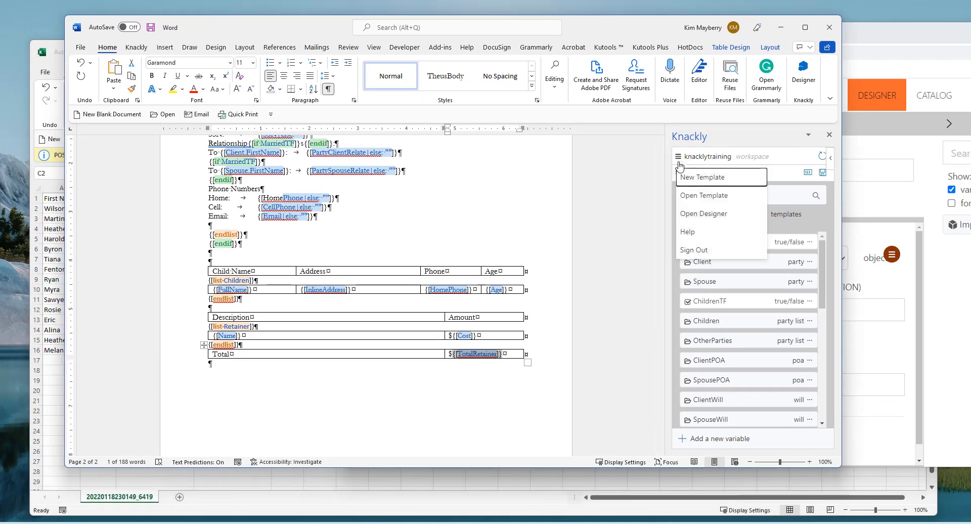
left_click(691, 170)
left_click(691, 210)
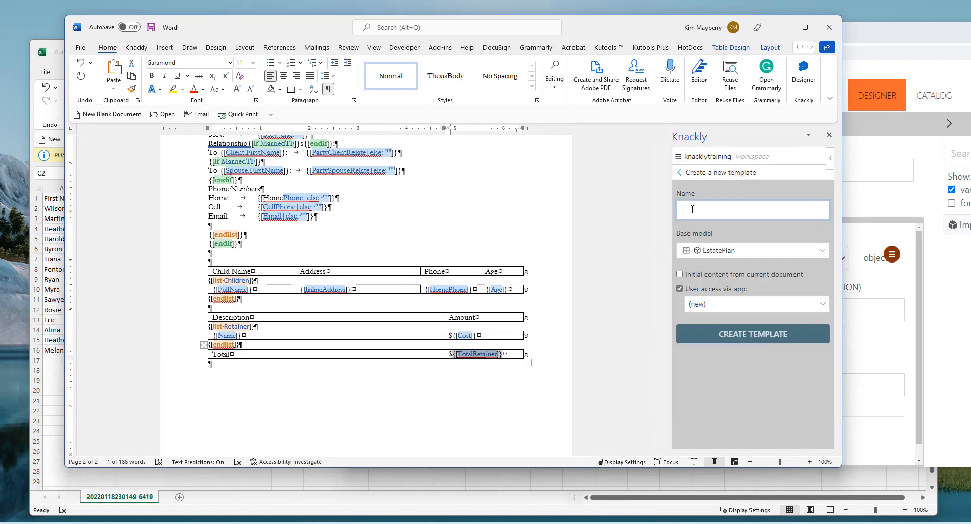
type("Import")
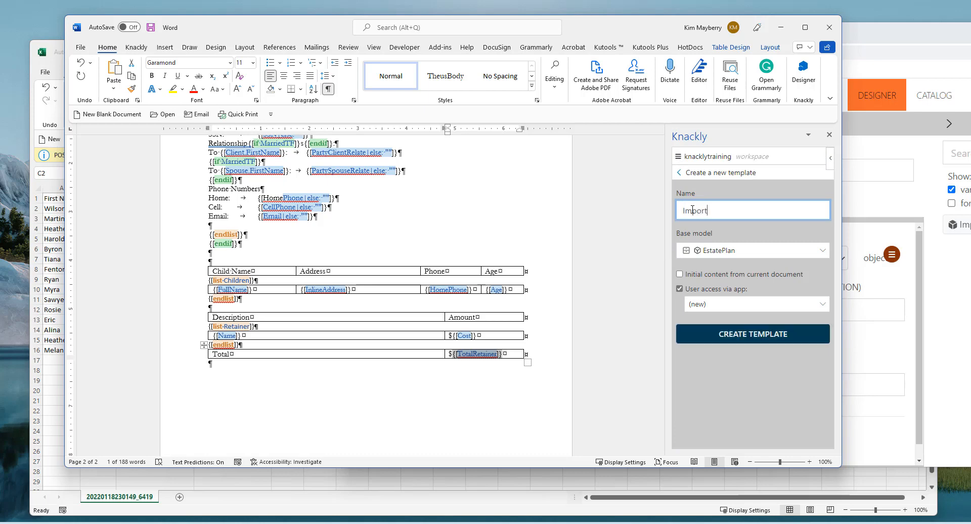
left_click(719, 250)
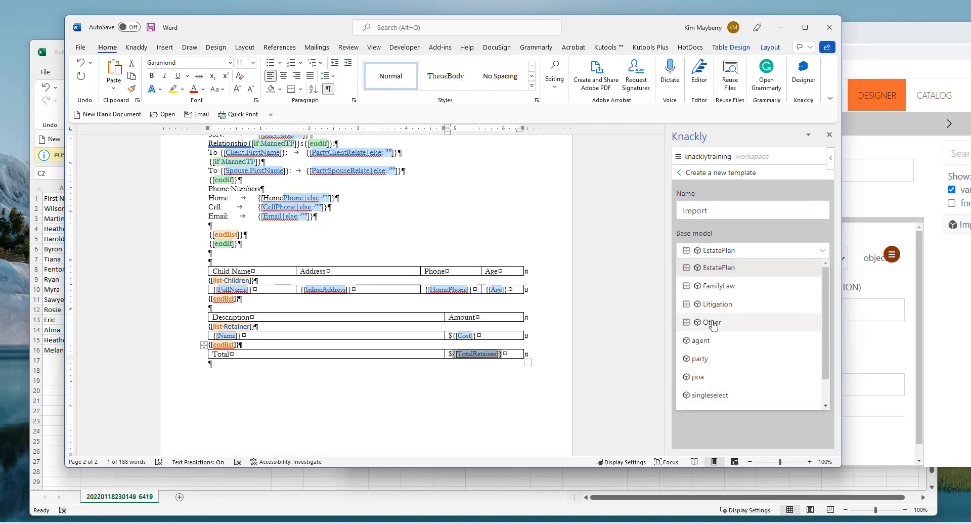
left_click(735, 325)
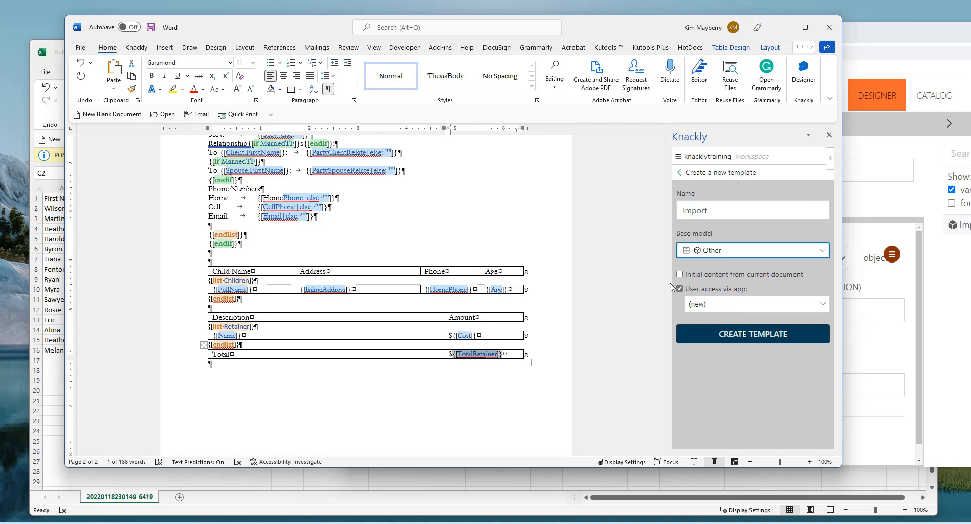
left_click(759, 336)
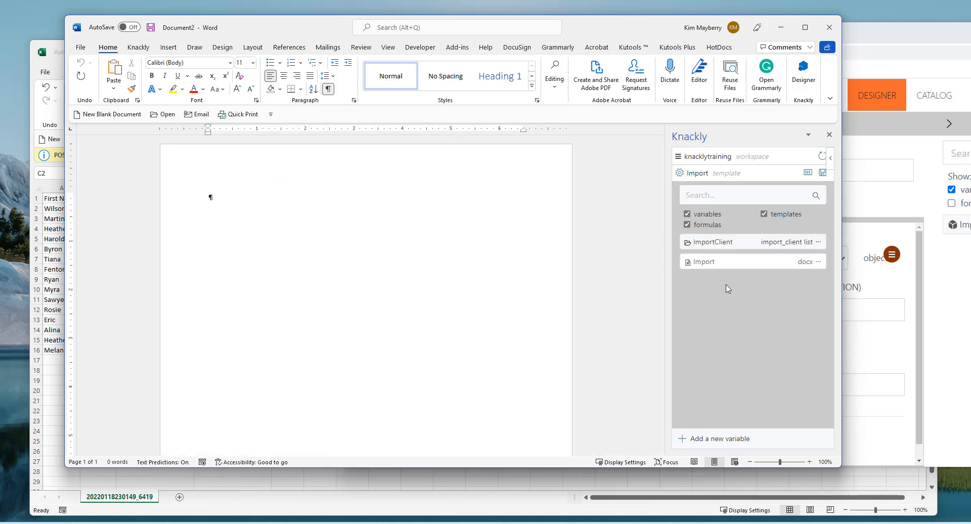
left_click(823, 174)
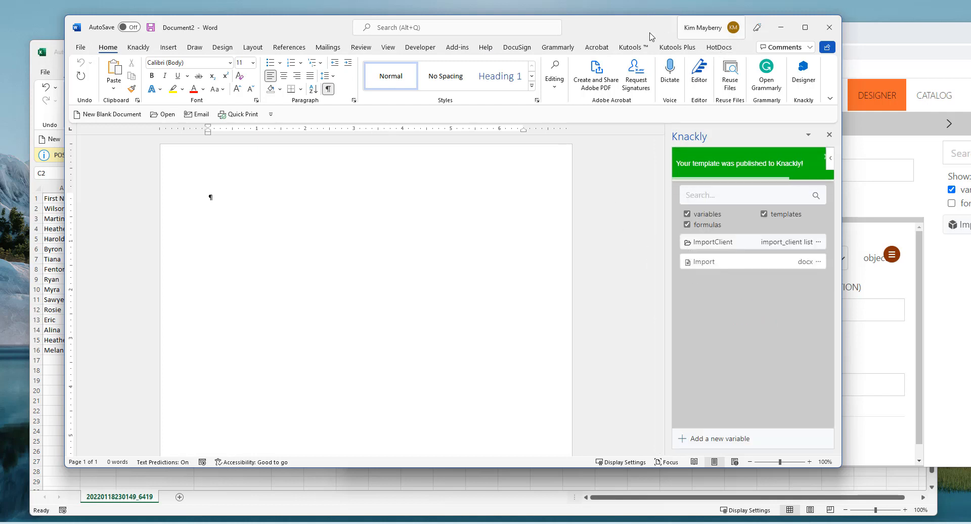
Step: Insert a table with four columns and two rows into the blank template document
left_click_drag(650, 36, 665, 39)
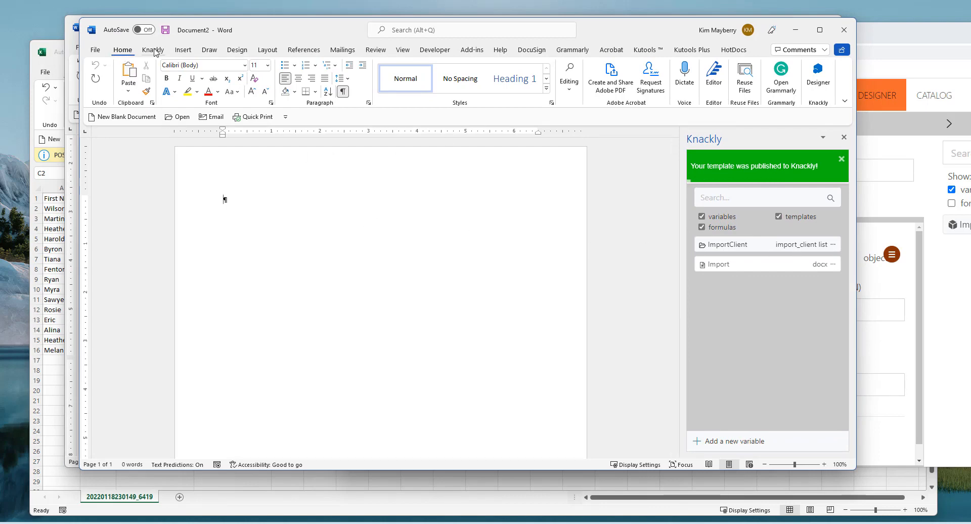
left_click(184, 49)
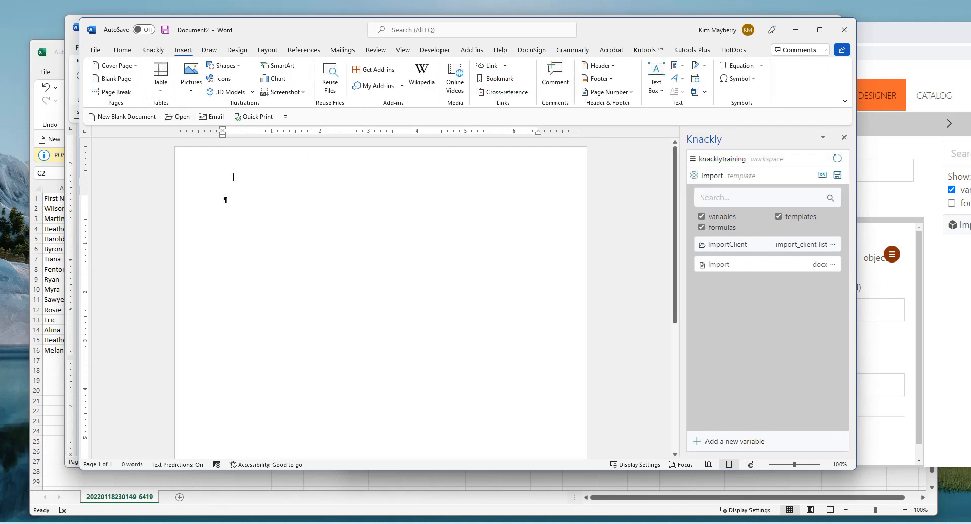
left_click(162, 77)
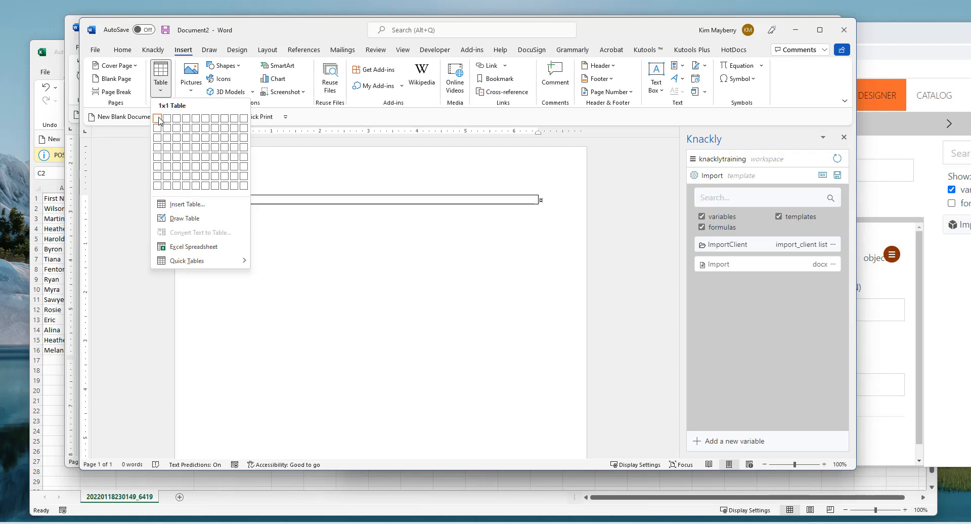
left_click(187, 128)
Step: Turn off automatic resizing to fit contents in the table's options and apply the table properties
left_click(219, 192)
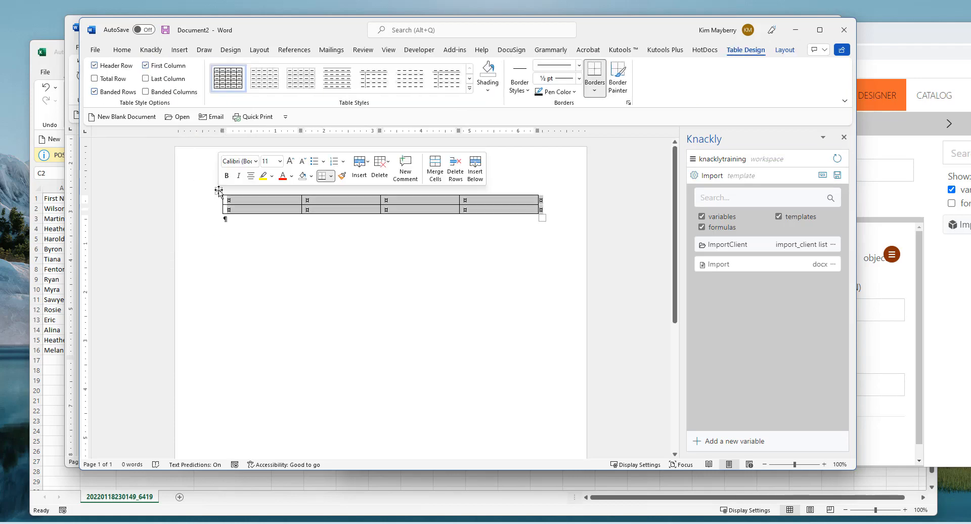
right_click(218, 194)
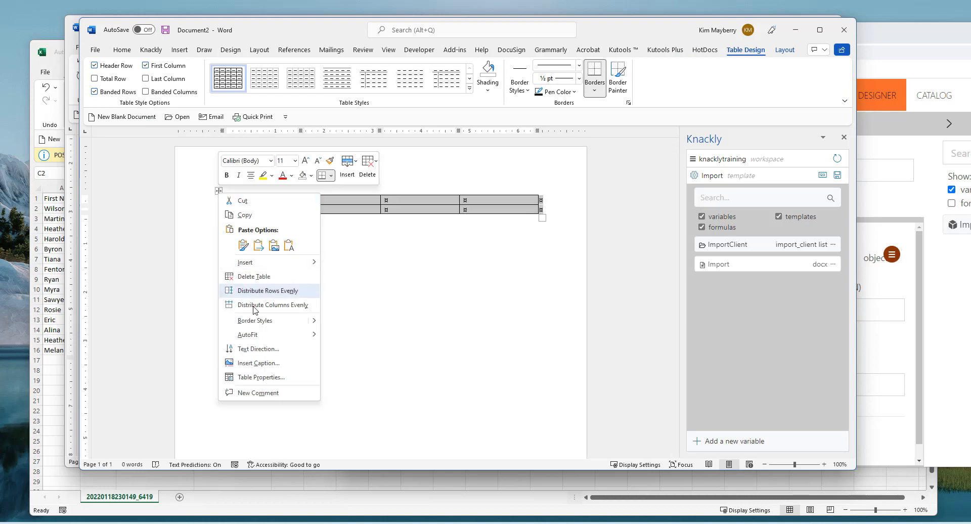
left_click(271, 378)
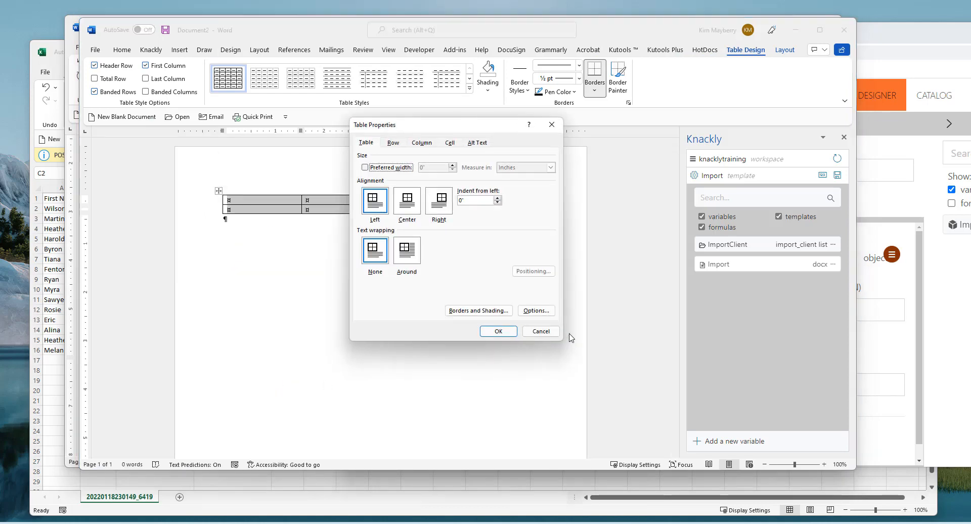
left_click(532, 311)
left_click(410, 271)
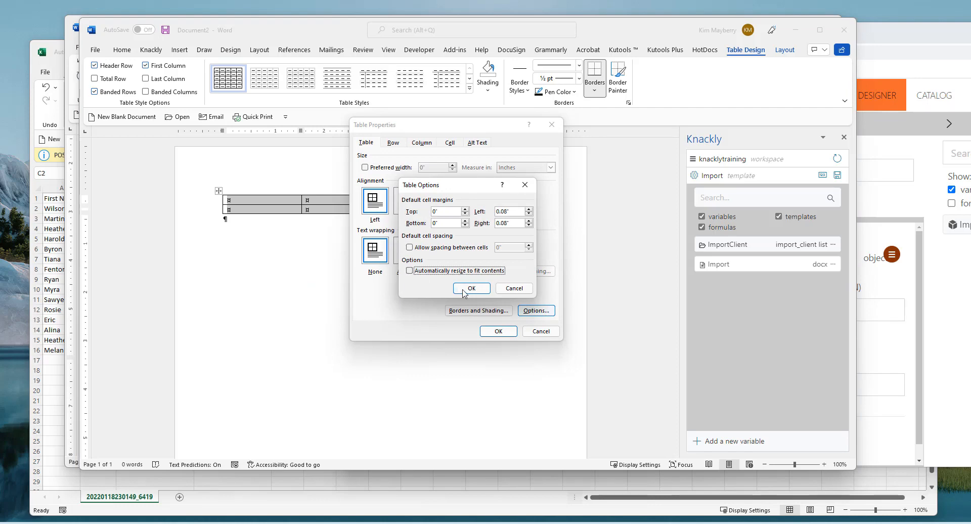
left_click(472, 288)
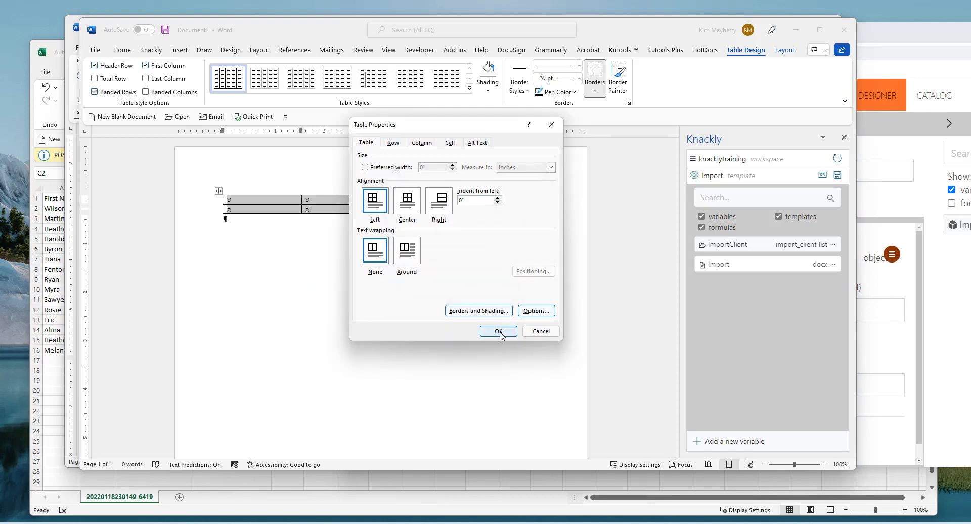
left_click(500, 334)
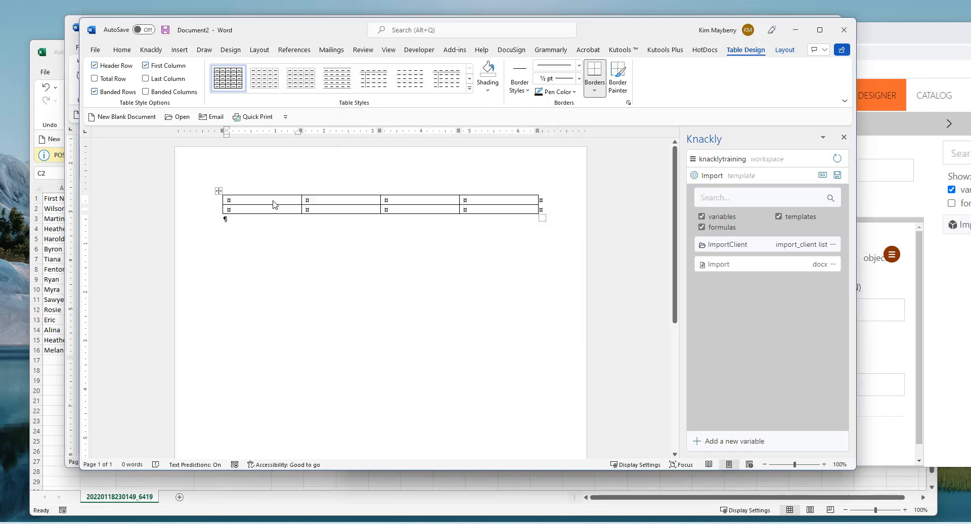
Step: Label the table's header cells FirstName, LastName, Gender and Email, following the column headings in the client spreadsheet
type("Name")
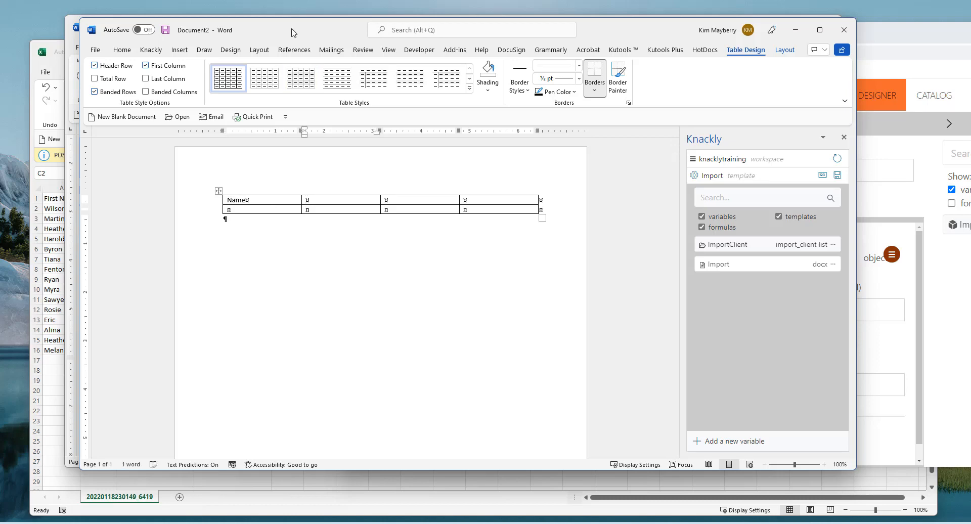
key("alt+Tab")
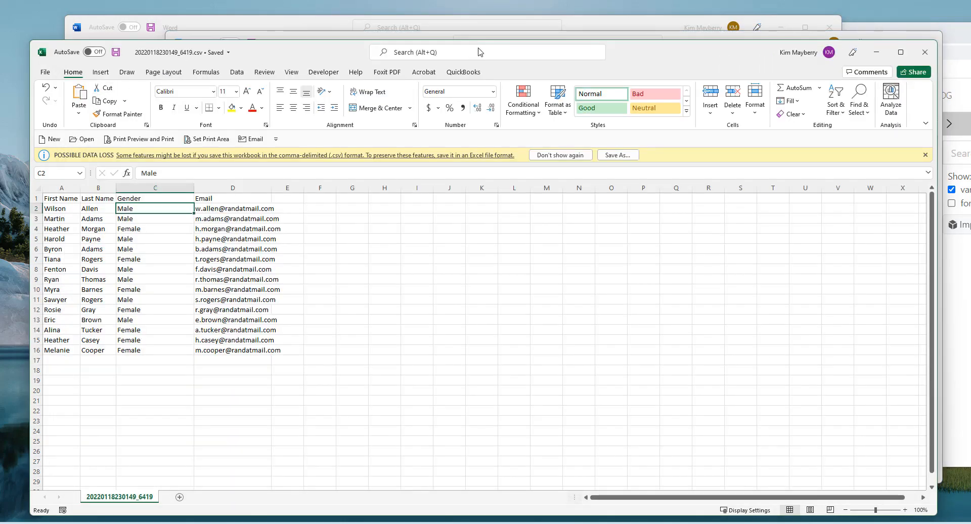
left_click_drag(647, 50, 634, 66)
left_click(679, 44)
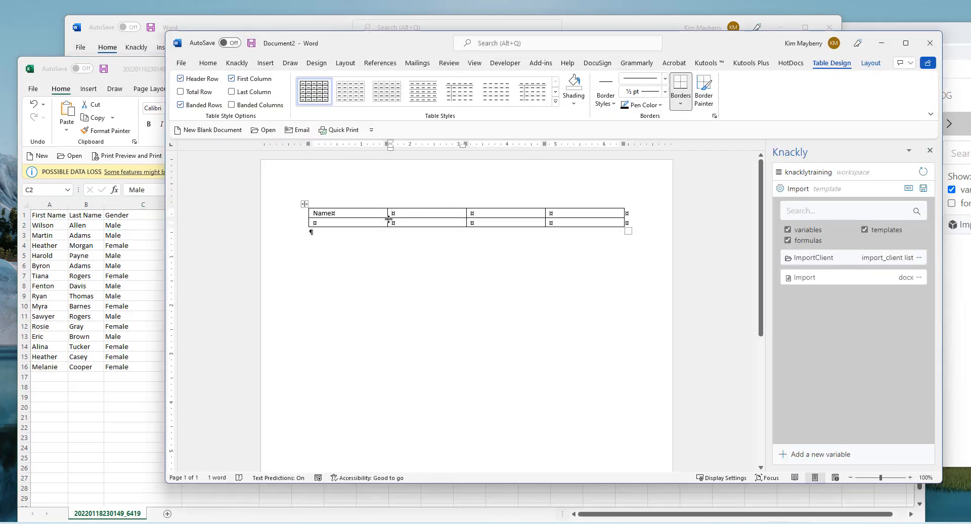
left_click_drag(352, 214, 313, 214)
key("BackSpace")
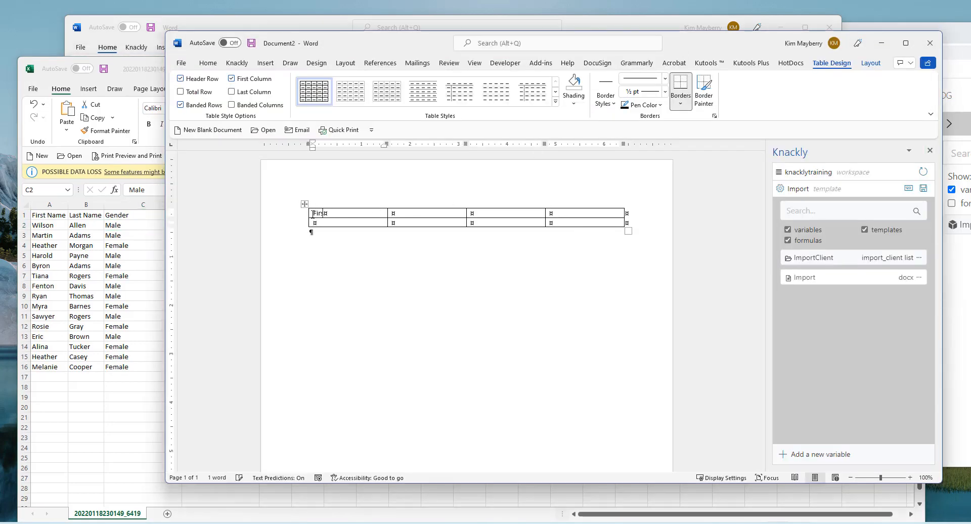
type("FirstName")
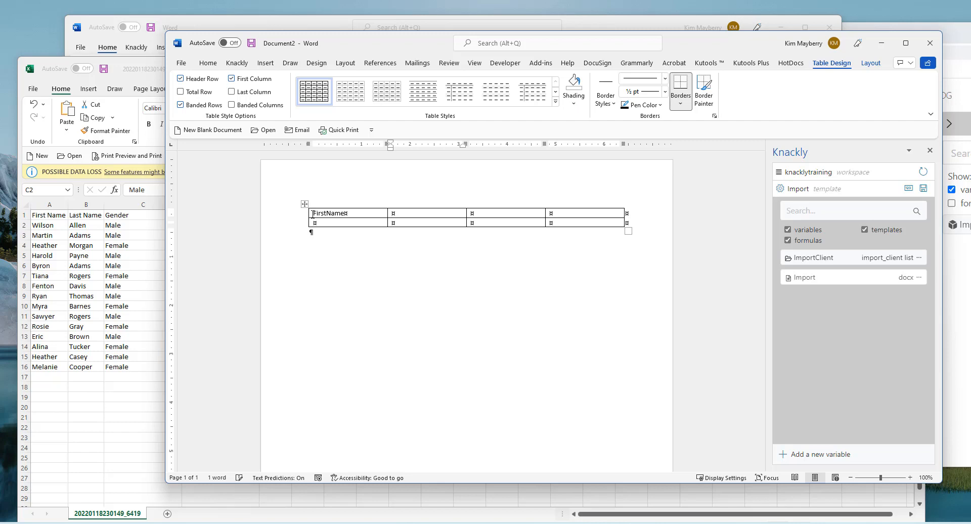
type("LastName")
key("Tab")
type("Gender")
key("Tab")
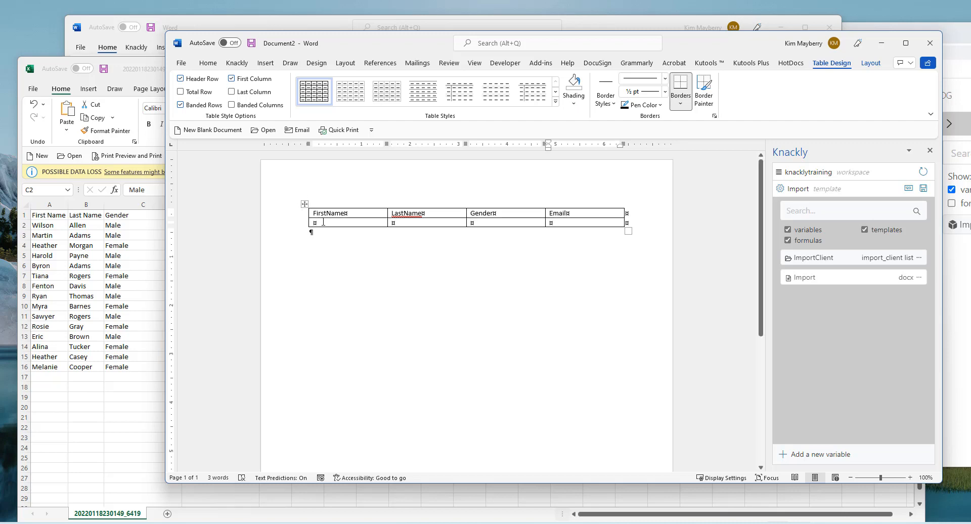
Step: Split the table so that the empty second row becomes a separate table below the header row
left_click(323, 222)
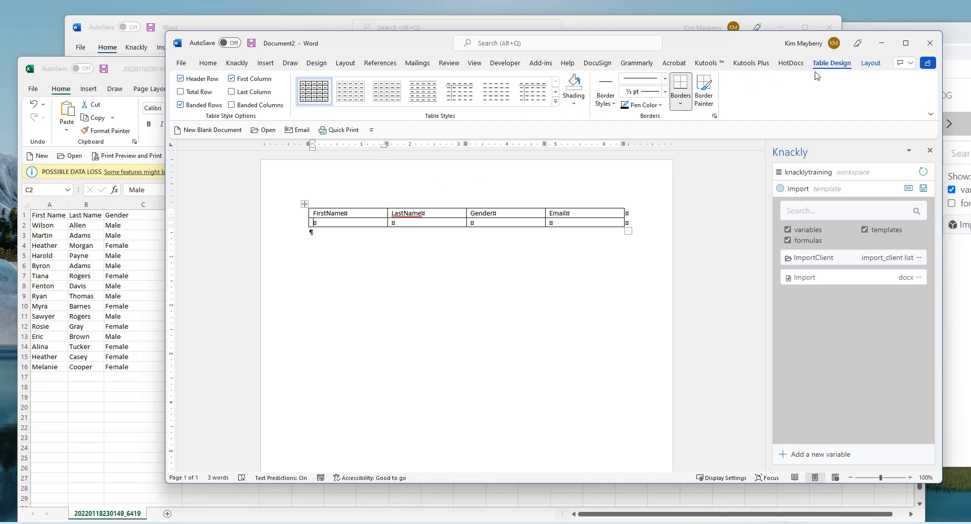
left_click(871, 63)
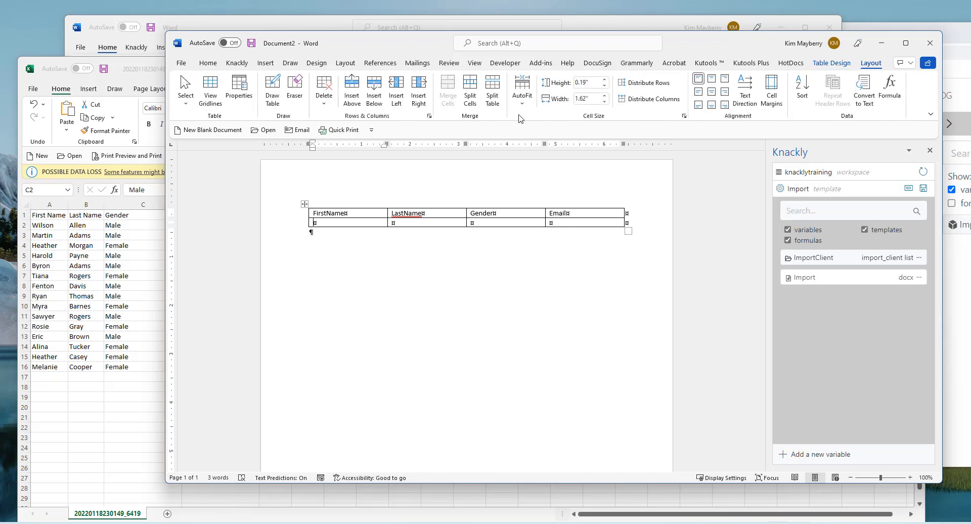
left_click(493, 92)
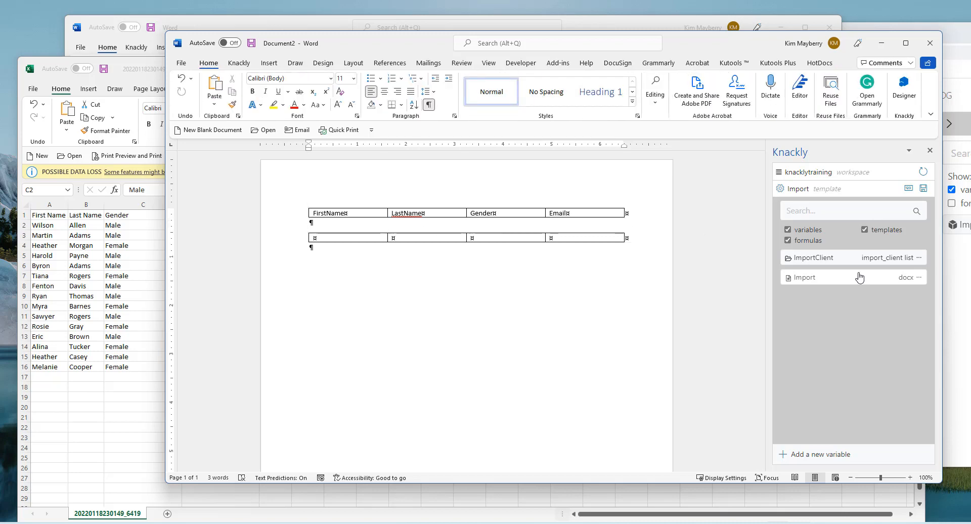
Step: Insert the ImportClient list without punctuation into the empty line between the two tables
left_click(920, 259)
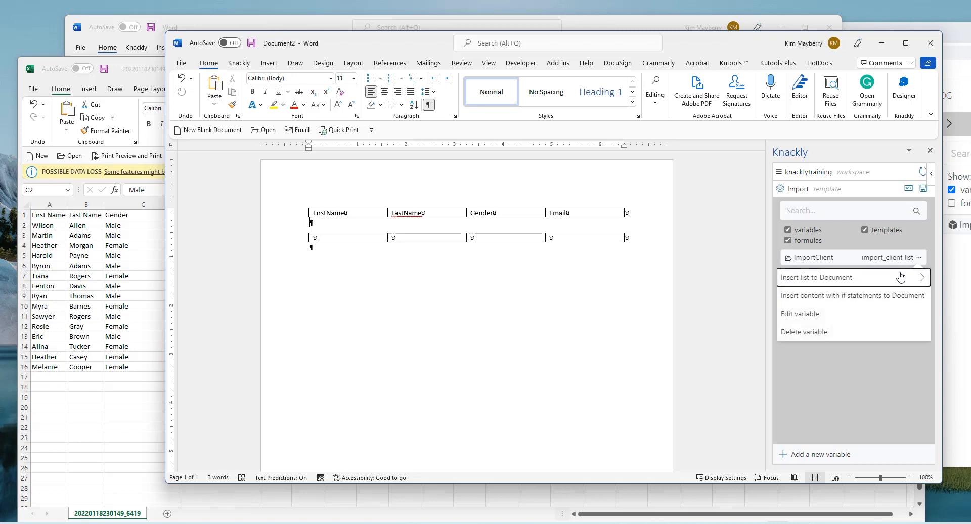
mouse_move(867, 277)
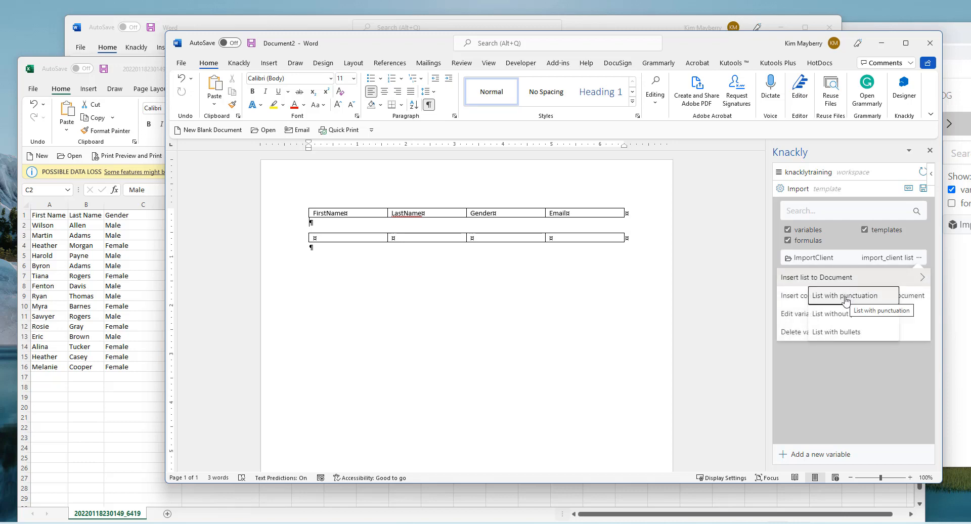
left_click(846, 314)
left_click(417, 252)
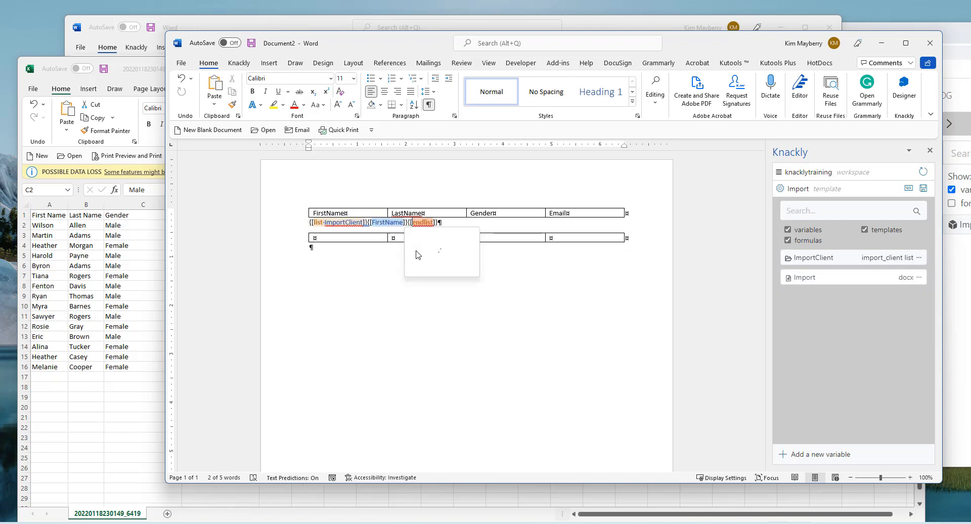
Step: Delete the {[FirstName]} and {[endlist]} codes so only the opening {[list ImportClient]} code remains between the tables
key("shift+Right")
key("shift+Right")
key("shift+Right")
key("shift+Right")
key("shift+Right")
key("shift+Right")
key("shift+Right")
key("shift+Right")
key("shift+Right")
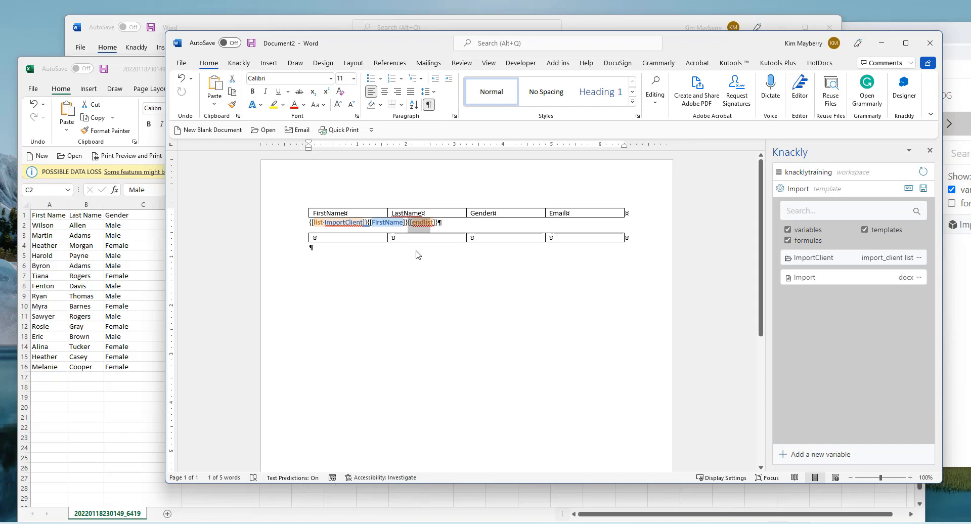
key("BackSpace")
key("BackSpace")
key("BackSpace")
key("BackSpace")
key("BackSpace")
key("BackSpace")
key("BackSpace")
key("BackSpace")
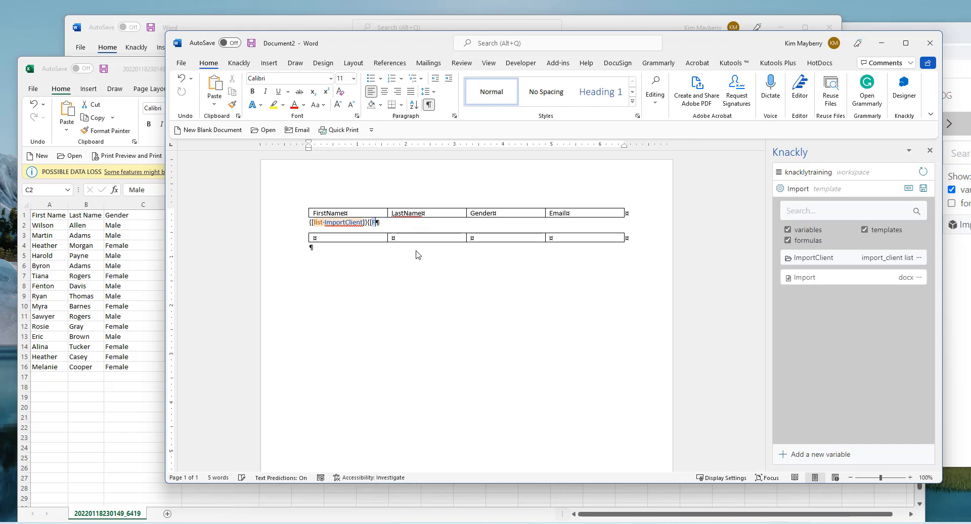
key("BackSpace")
key("BackSpace")
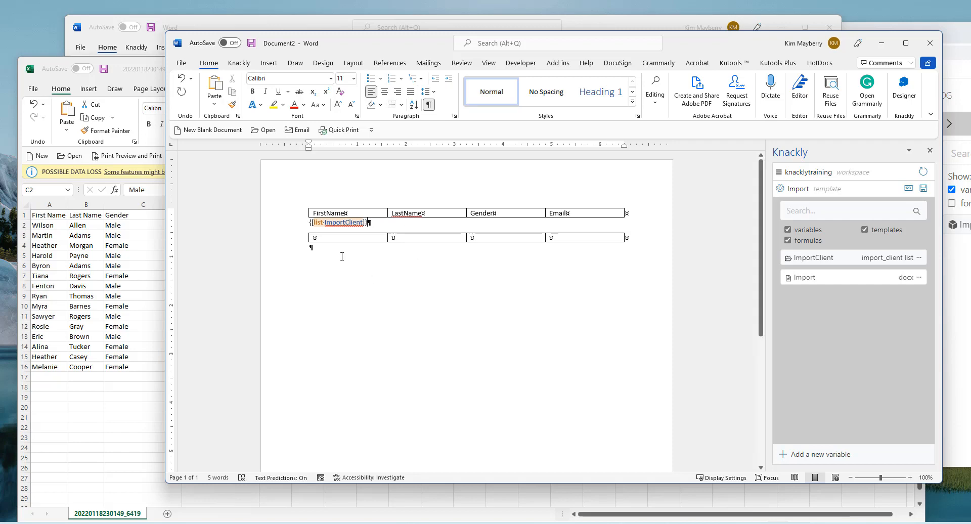
Step: Place {[endlist]} on the line below the second table and respell the first two headers as First Name and Last Name
type("{[endlist]}")
left_click(328, 213)
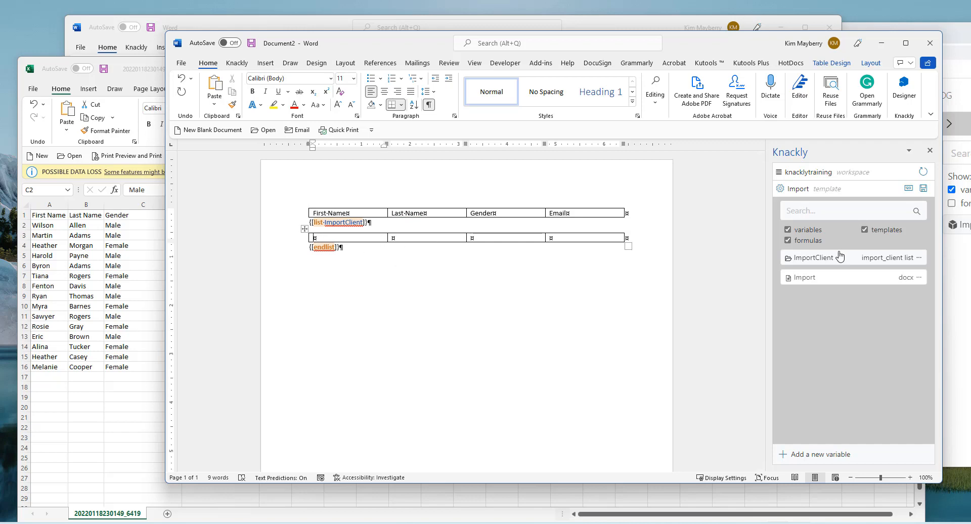
Step: Insert the ImportClient list's LastName variable into the first and second cells of the lower table
left_click(813, 259)
left_click(813, 276)
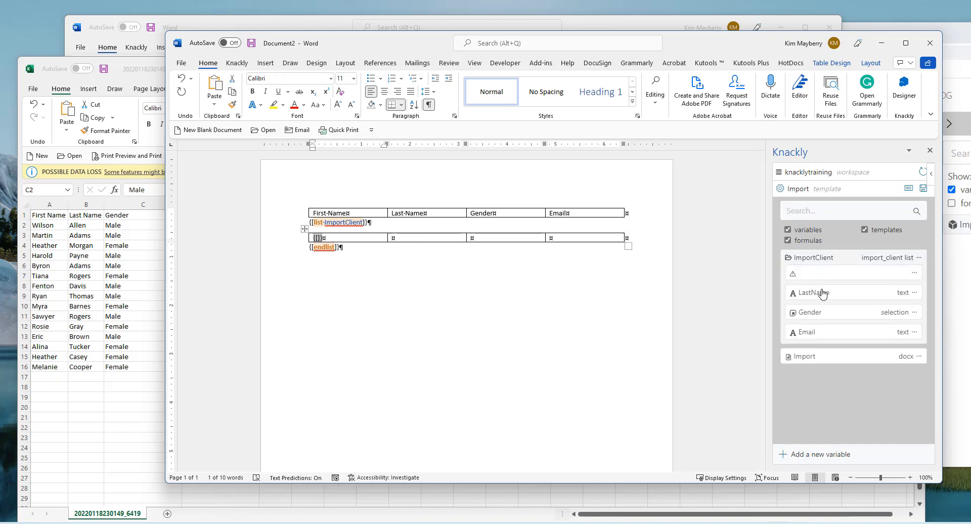
left_click(823, 294)
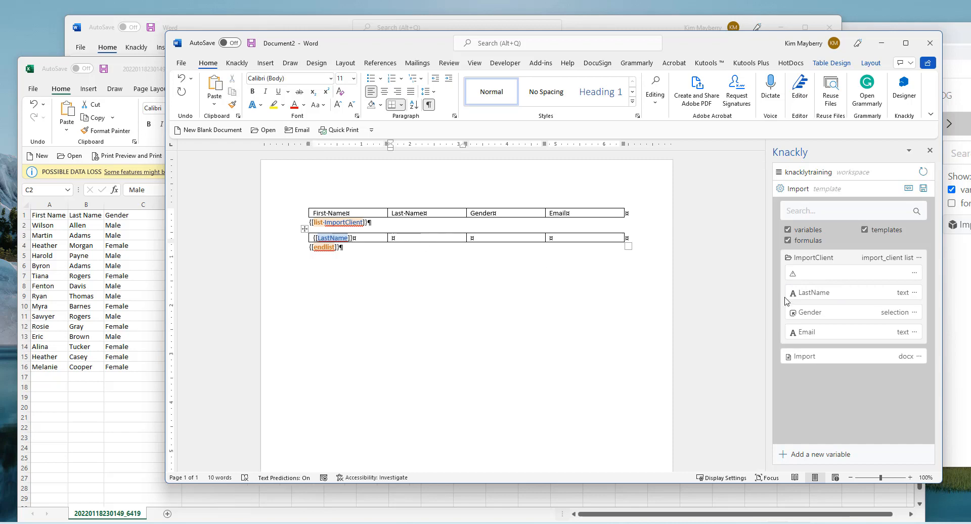
left_click(814, 298)
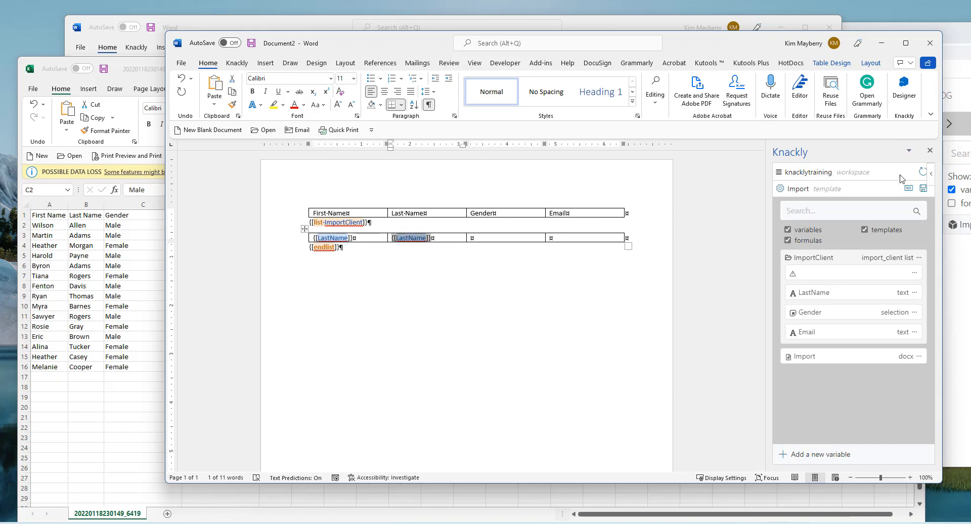
Step: Change the variable code in the lower table's first cell to {[FirstName]}
left_click(331, 237)
left_click_drag(330, 236, 319, 236)
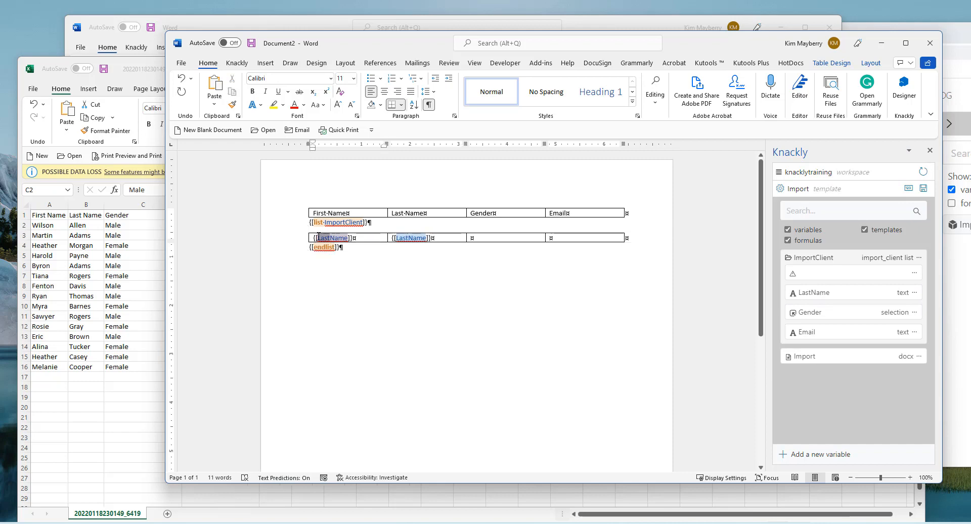
type("First")
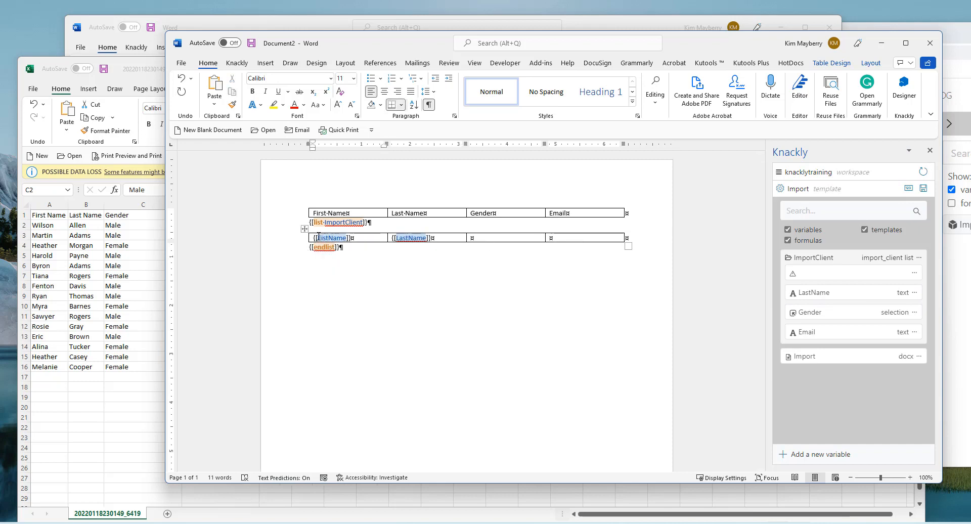
key("BackSpace")
key("BackSpace")
type("rst")
Step: Switch to Knackly in the browser, set the import_client model's summary template to {[FirstName]} and save the change
left_click(960, 70)
left_click(399, 309)
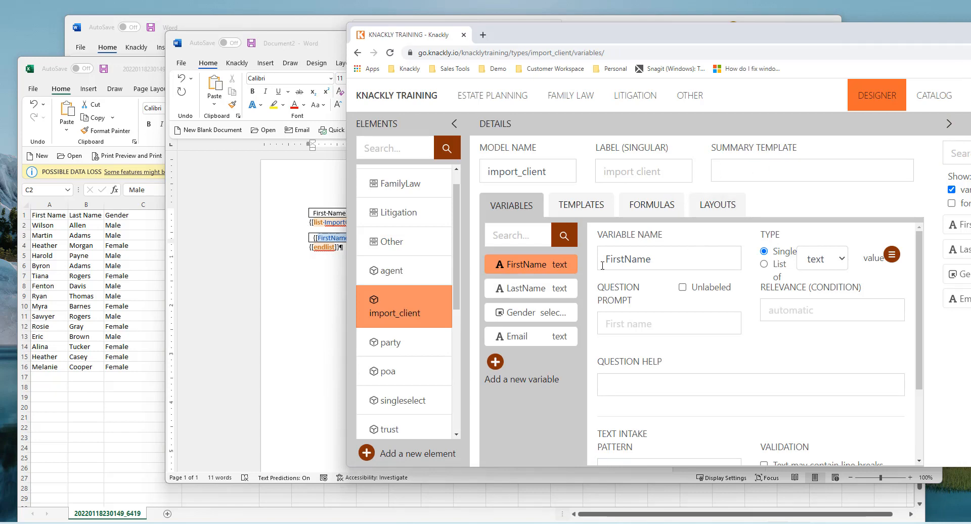
left_click_drag(500, 264, 821, 183)
left_click_drag(891, 39, 770, 45)
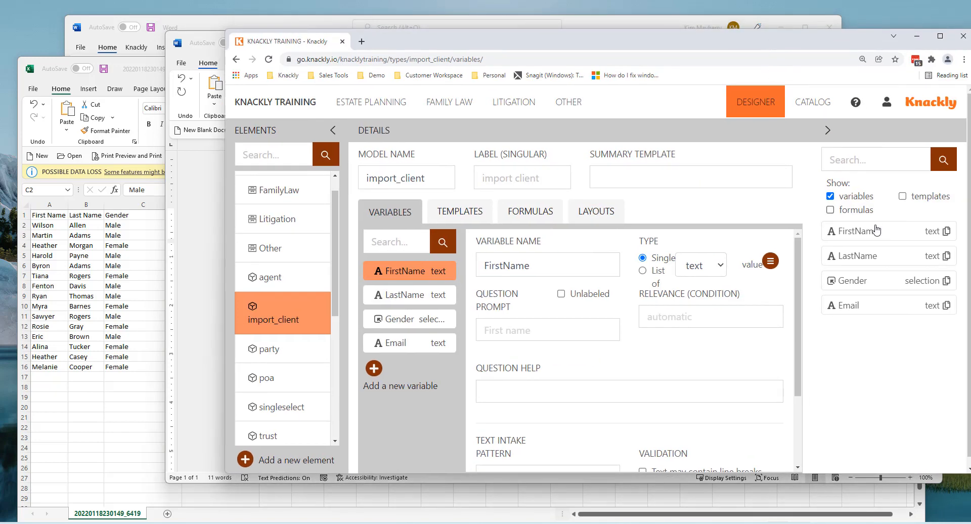
left_click_drag(860, 233, 667, 177)
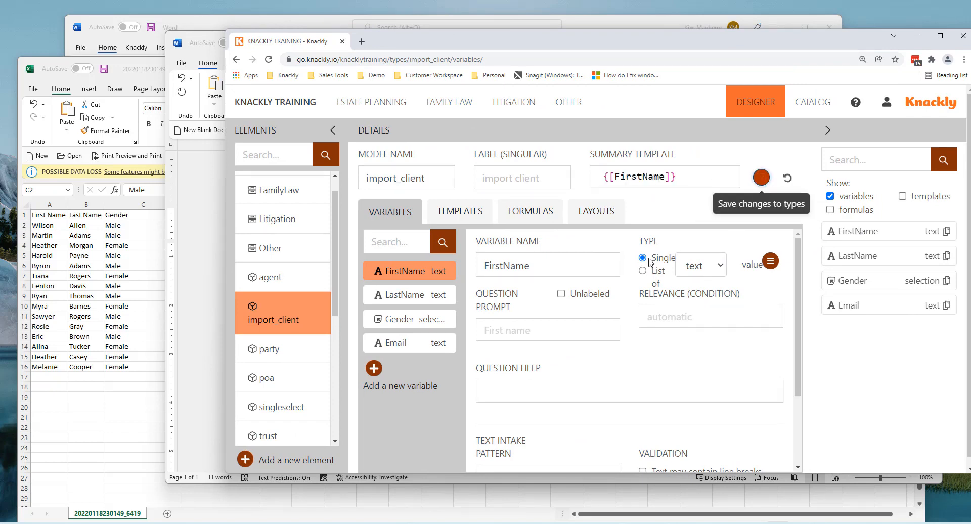
left_click(761, 178)
Step: Switch back to the Word template, reload the Knackly workspace and expand the Gender variable under ImportClient
left_click(205, 227)
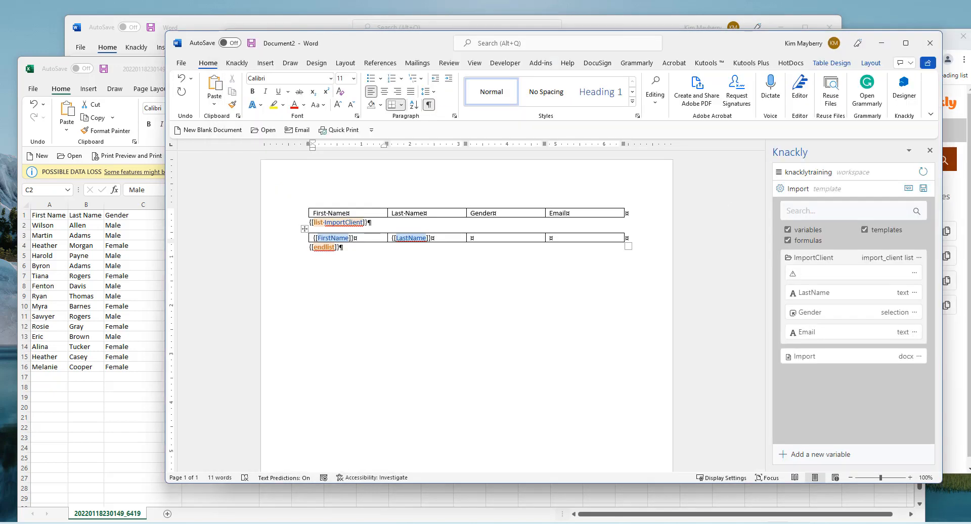
left_click(922, 174)
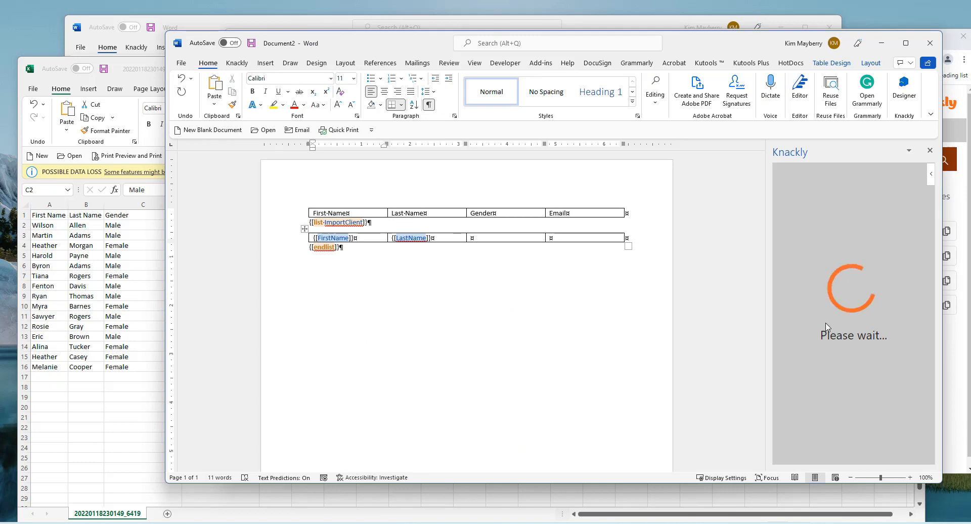
left_click(825, 266)
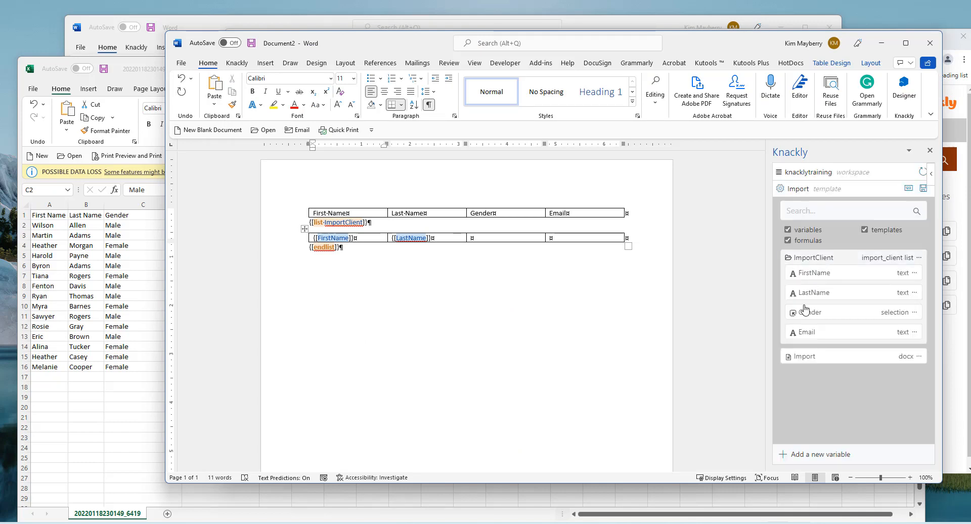
left_click(490, 239)
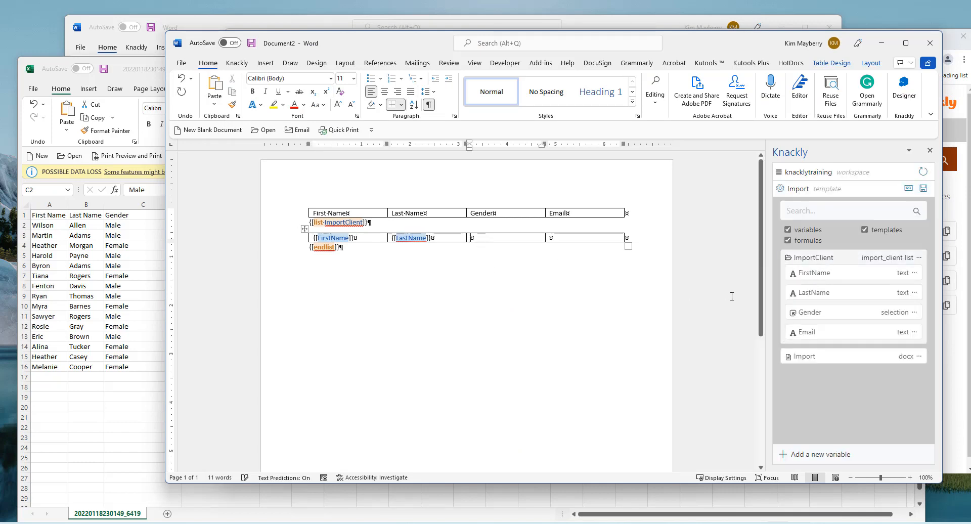
left_click(811, 314)
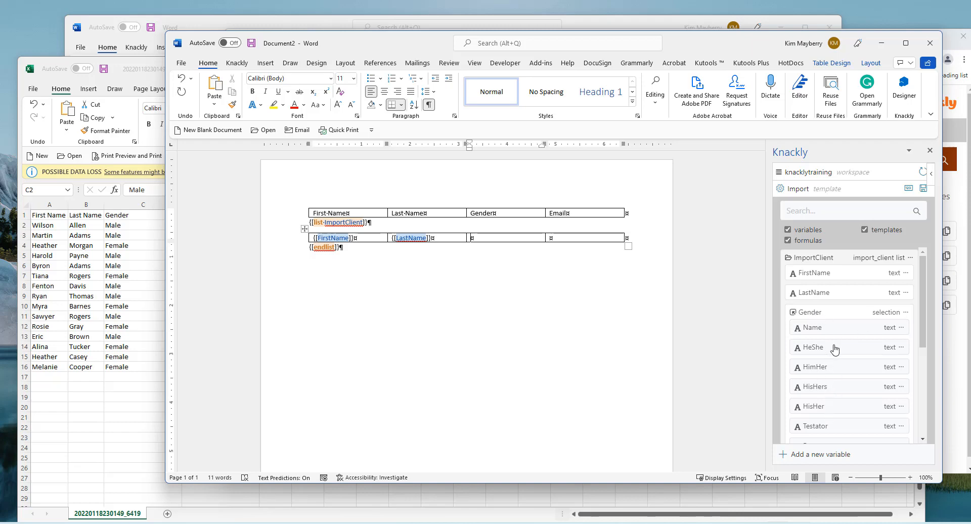
left_click(550, 254)
type("{[list ImportClient]} {[FirstName]} {[LastName]} {[endlist ImportClient]}")
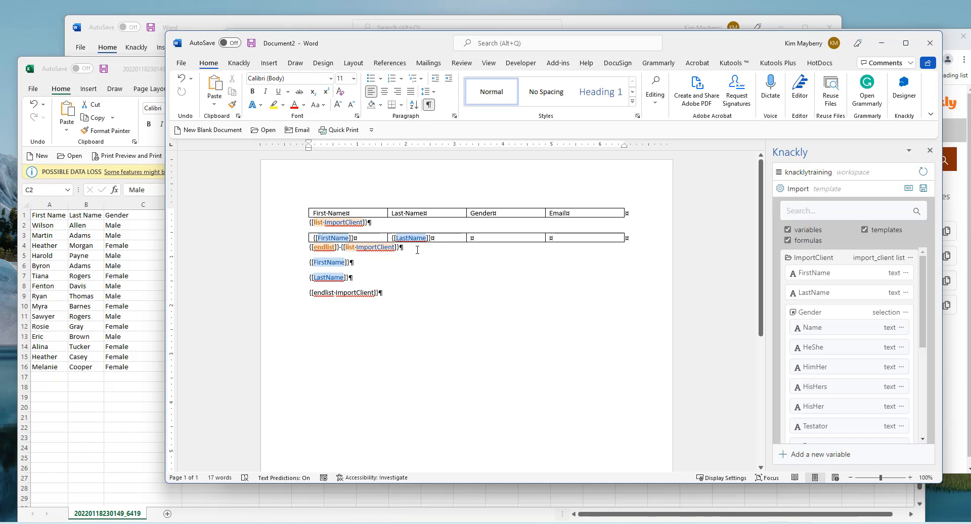
left_click_drag(392, 296, 347, 247)
key("Delete")
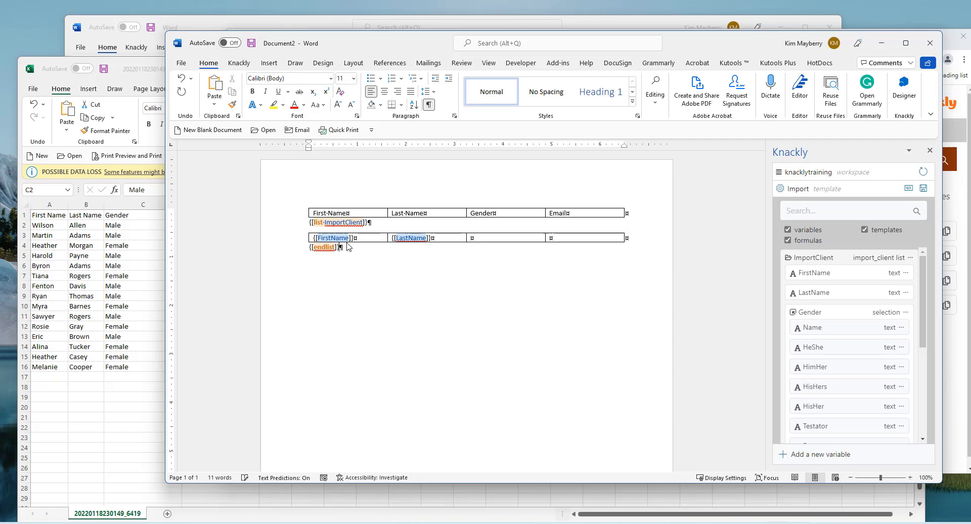
Step: Insert Gender.HimHer and Email into the lower table's third and fourth cells and publish the template to Knackly
left_click(478, 238)
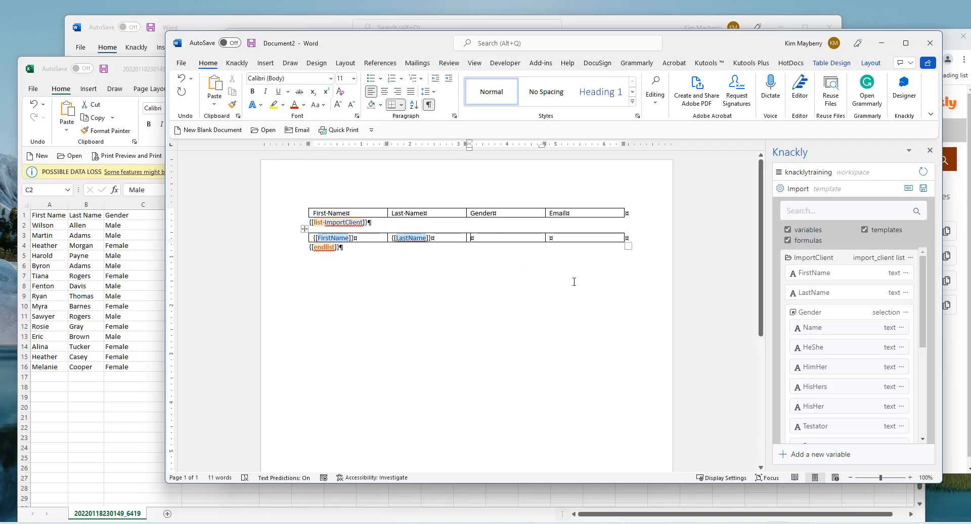
left_click(827, 372)
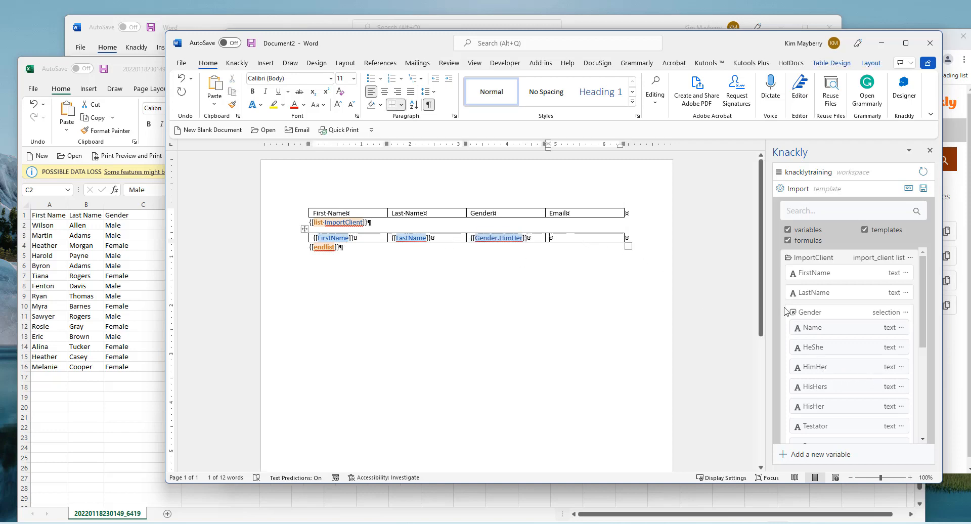
left_click(812, 313)
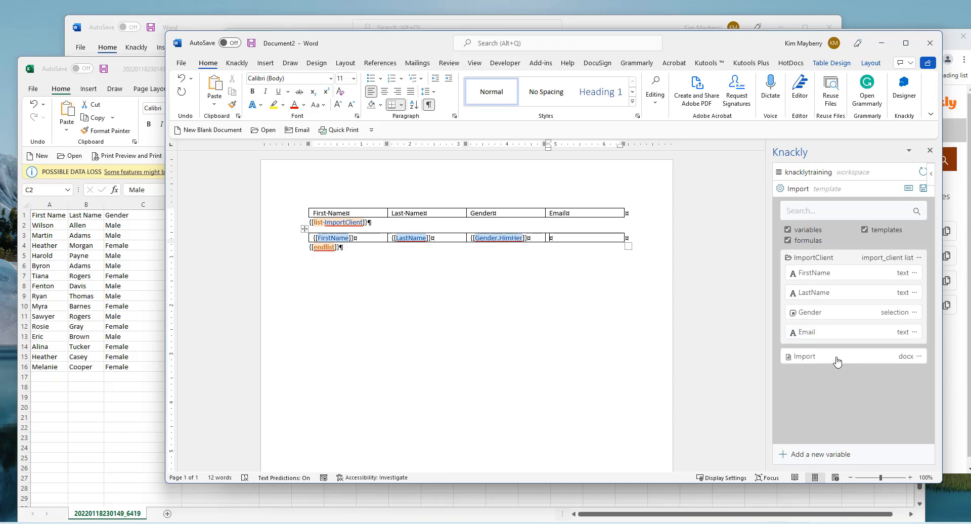
left_click(818, 334)
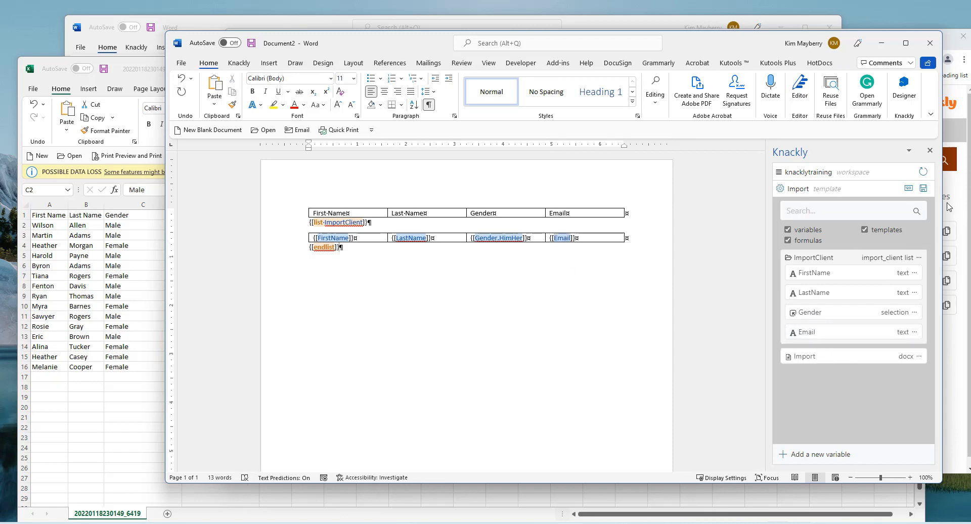
left_click(925, 190)
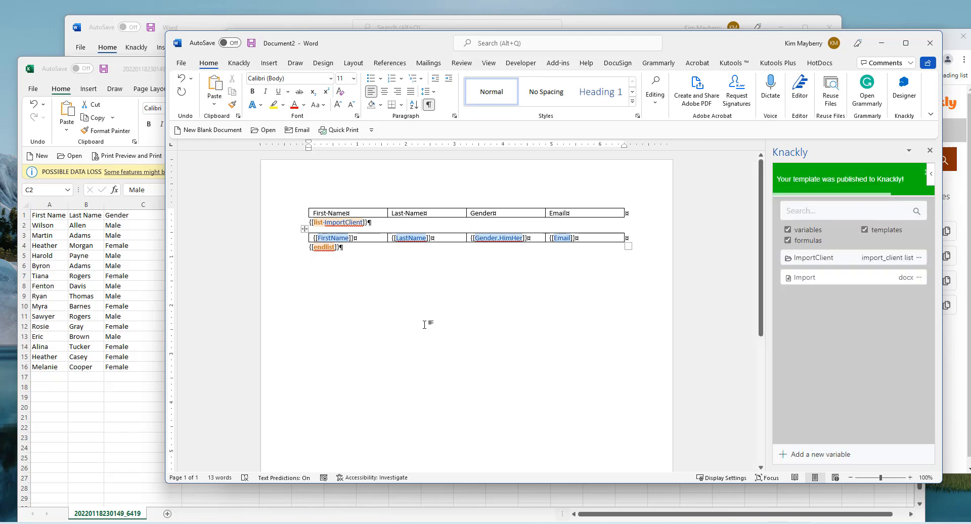
Step: Switch to the Knackly designer in the browser, open the Other model and reload the page
left_click(953, 135)
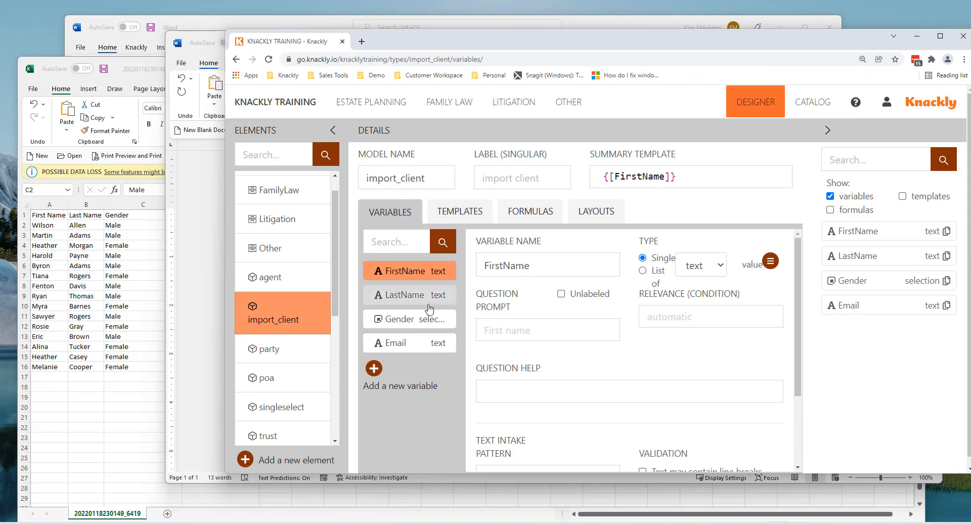
scroll(734, 405, "down", 3)
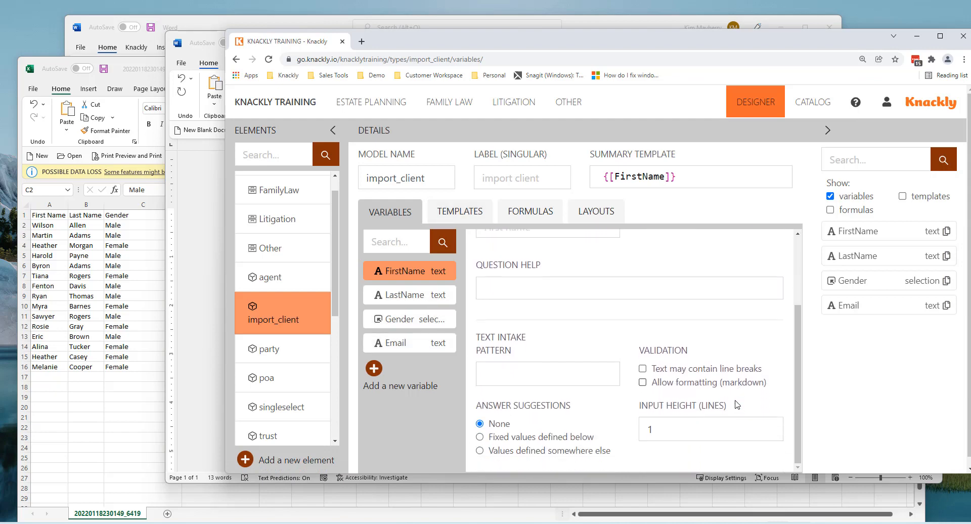
scroll(733, 402, "up", 3)
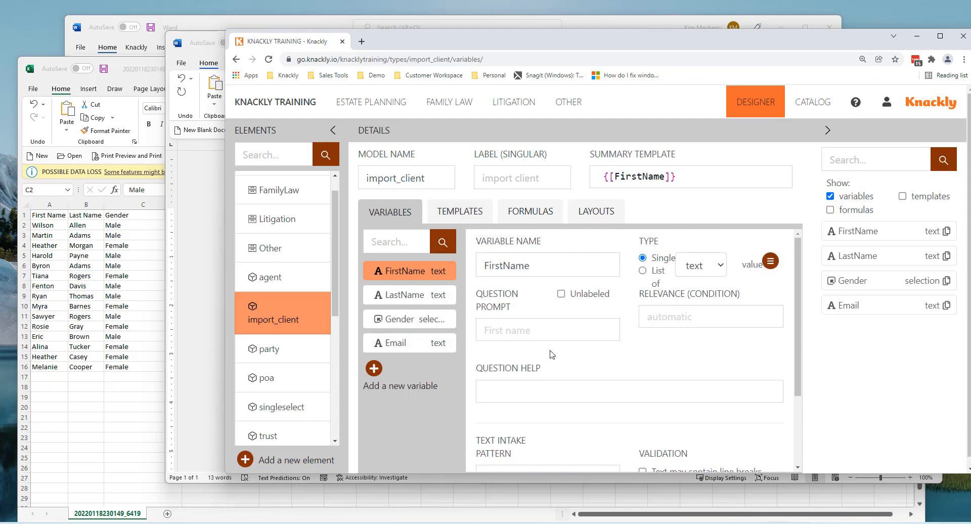
left_click(278, 250)
left_click(268, 59)
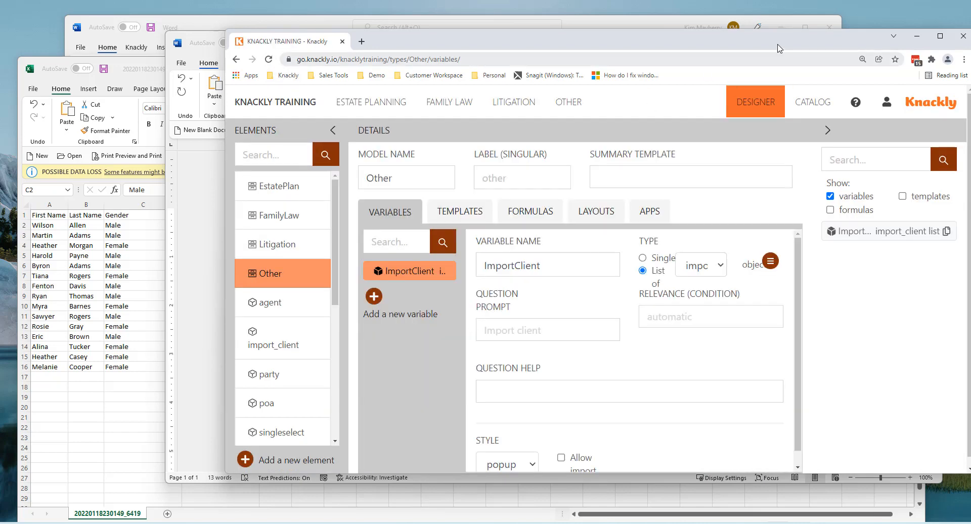
Step: Allow import for the ImportClient list variable in the Other model and save the change
left_click_drag(780, 48, 692, 32)
scroll(538, 420, "down", 1)
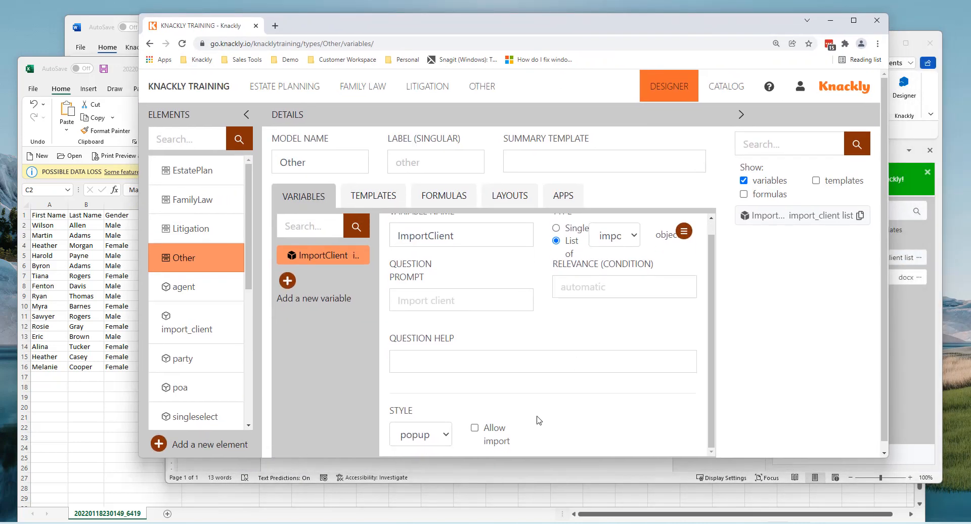
left_click(475, 430)
scroll(618, 403, "down", 1)
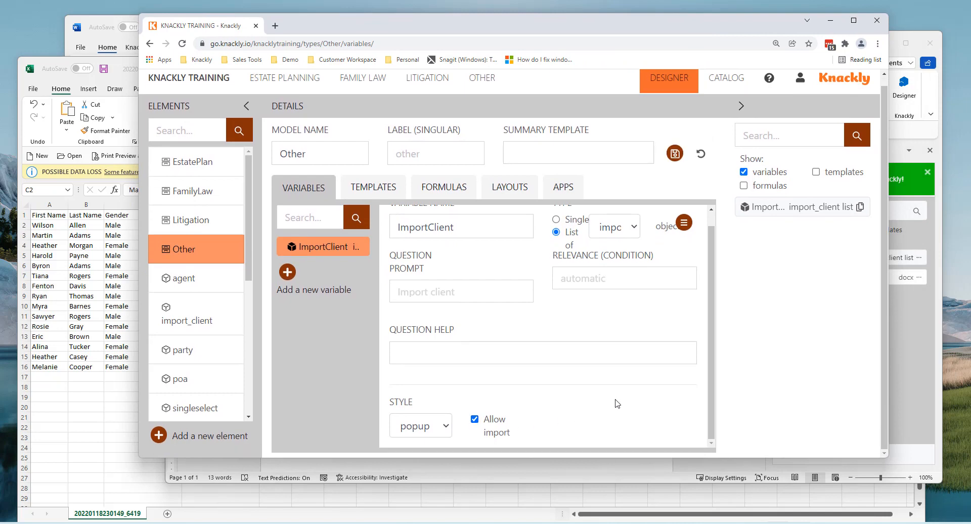
left_click(675, 153)
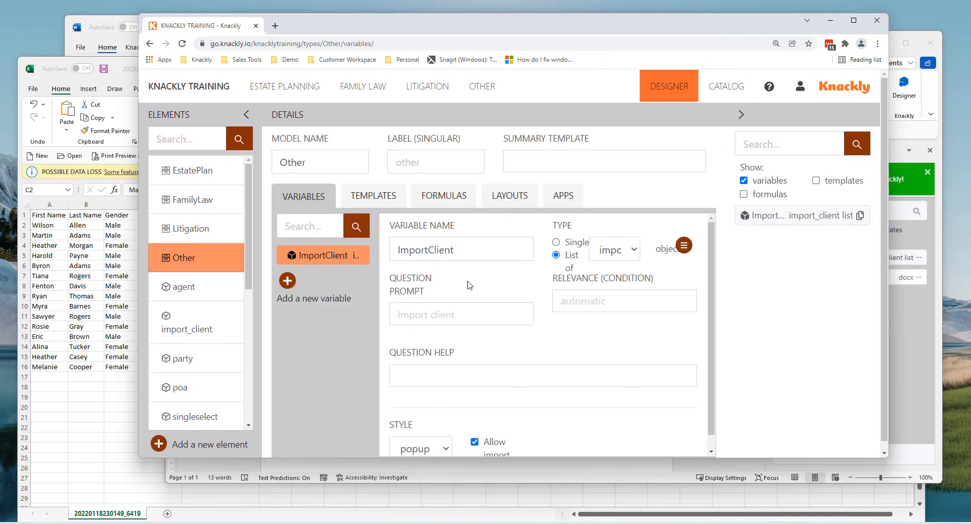
left_click(486, 95)
left_click(181, 130)
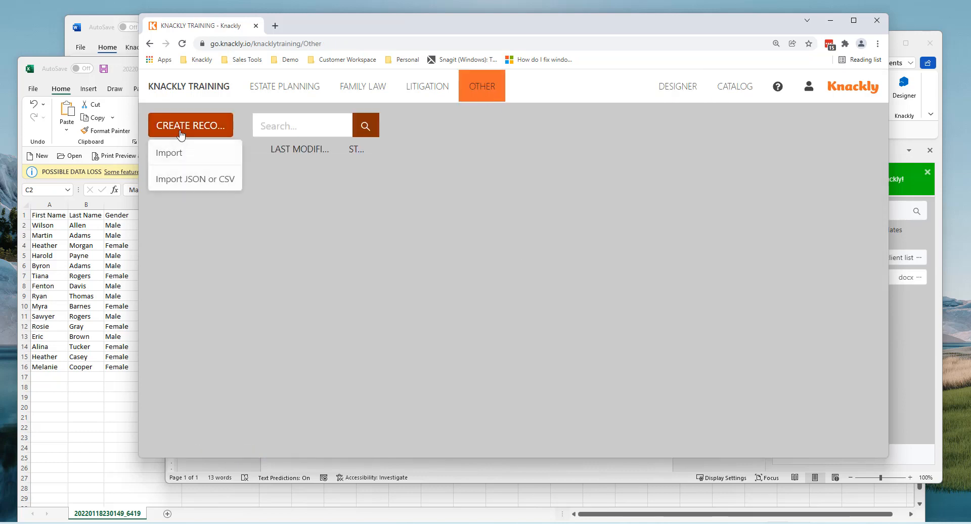
left_click(169, 158)
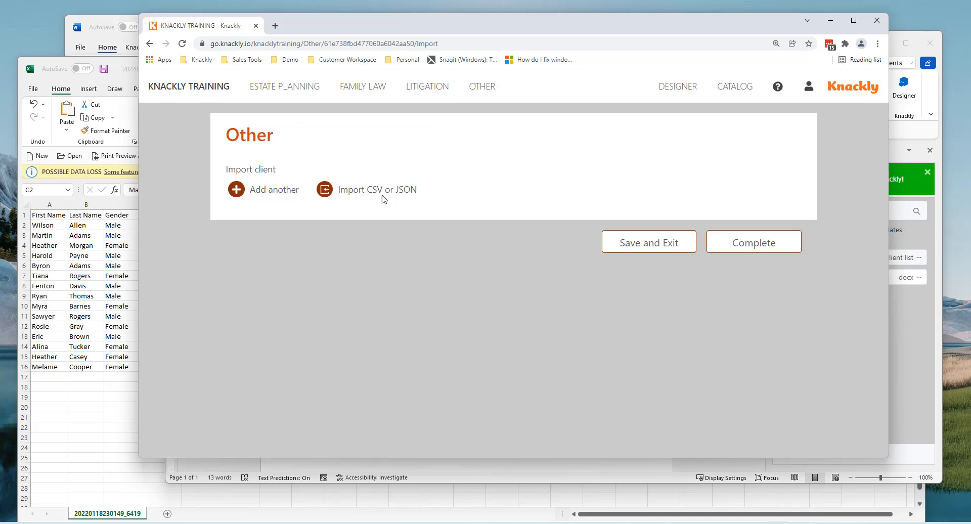
left_click(365, 194)
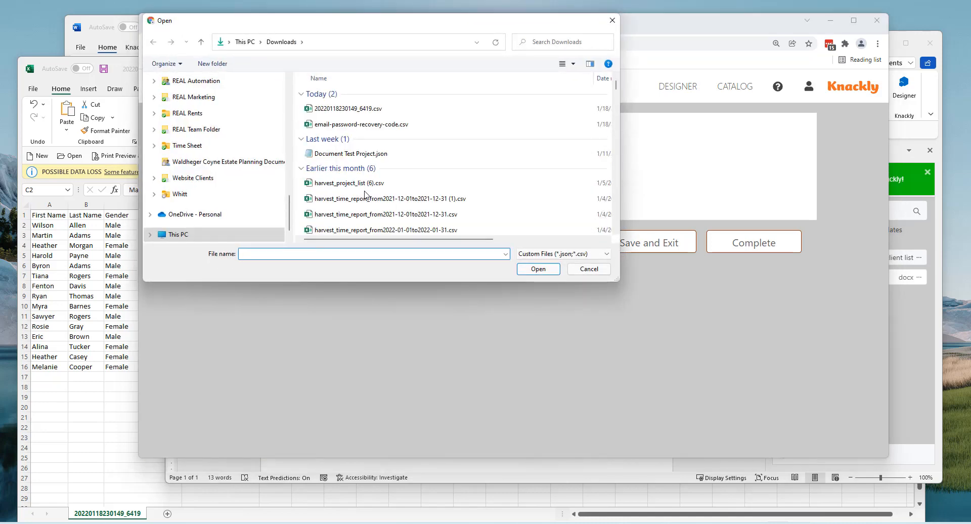
left_click(330, 115)
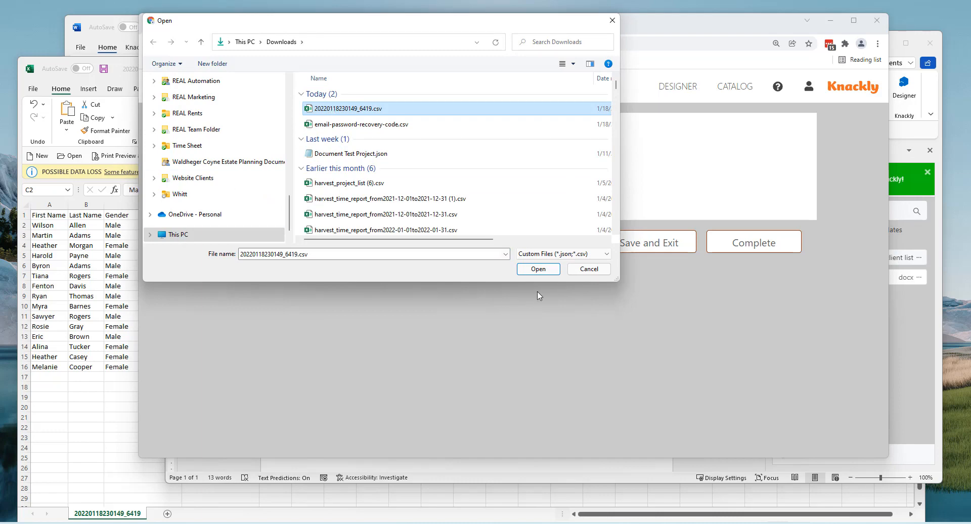
left_click(539, 269)
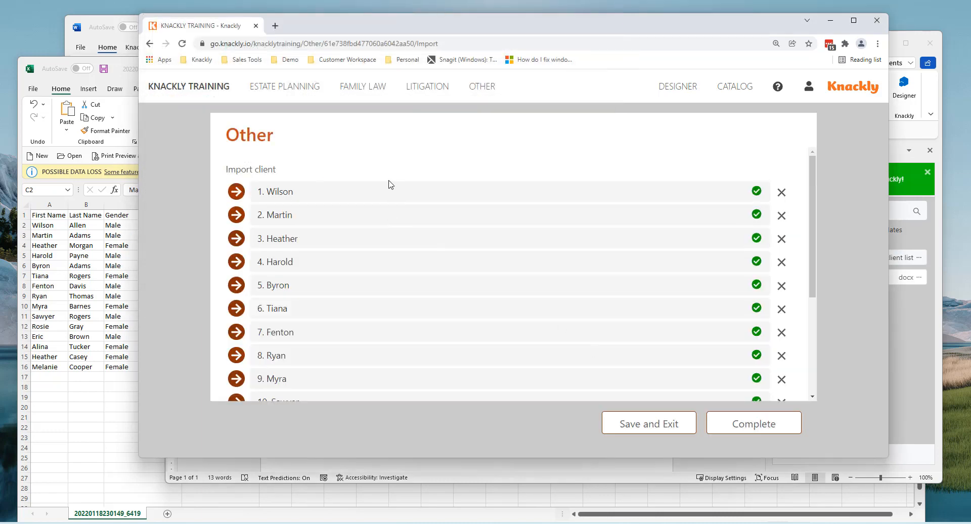
Step: Look through the imported client list and check the details of the first and third clients
scroll(312, 287, "down", 3)
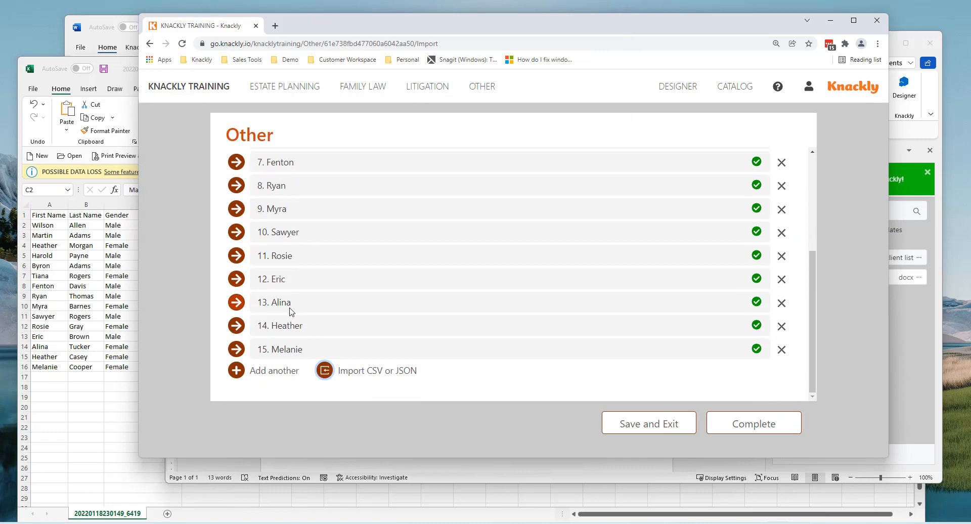
scroll(280, 253, "up", 3)
left_click(275, 193)
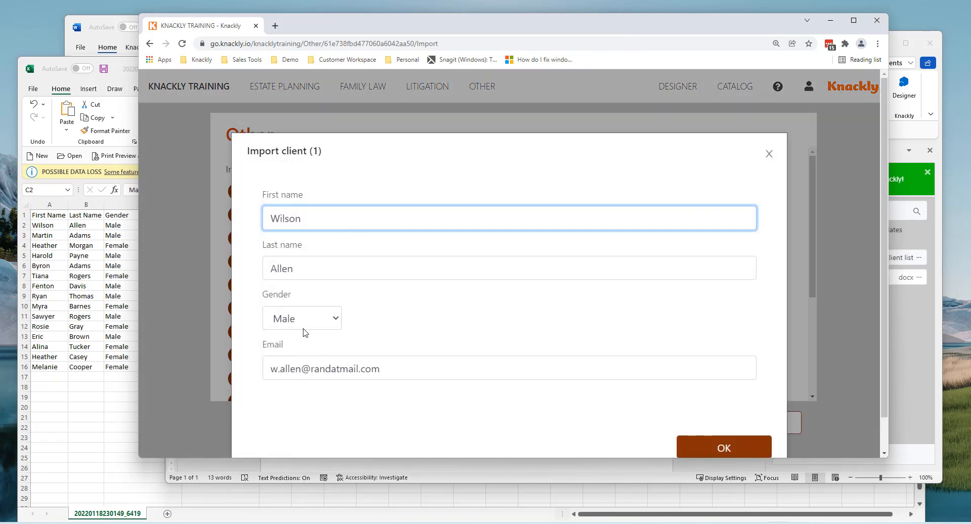
left_click(700, 436)
left_click(298, 243)
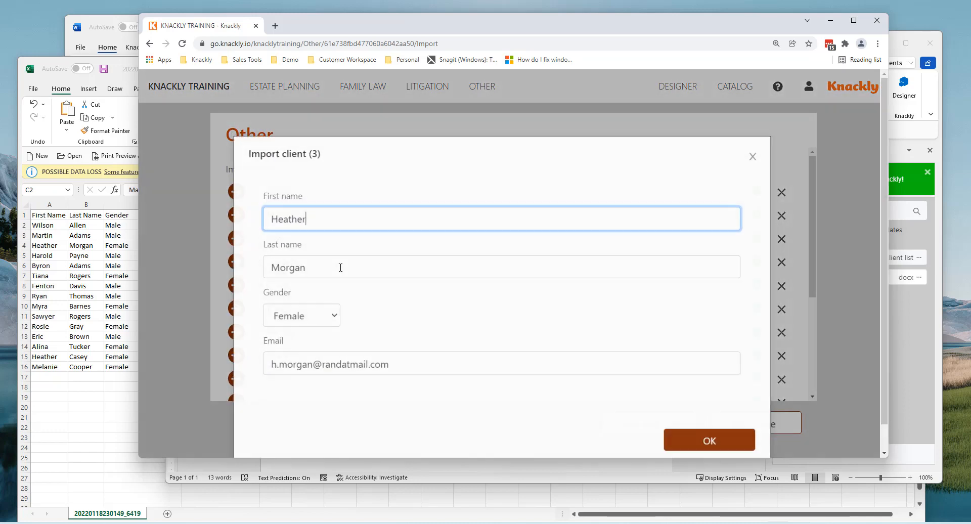
left_click(703, 437)
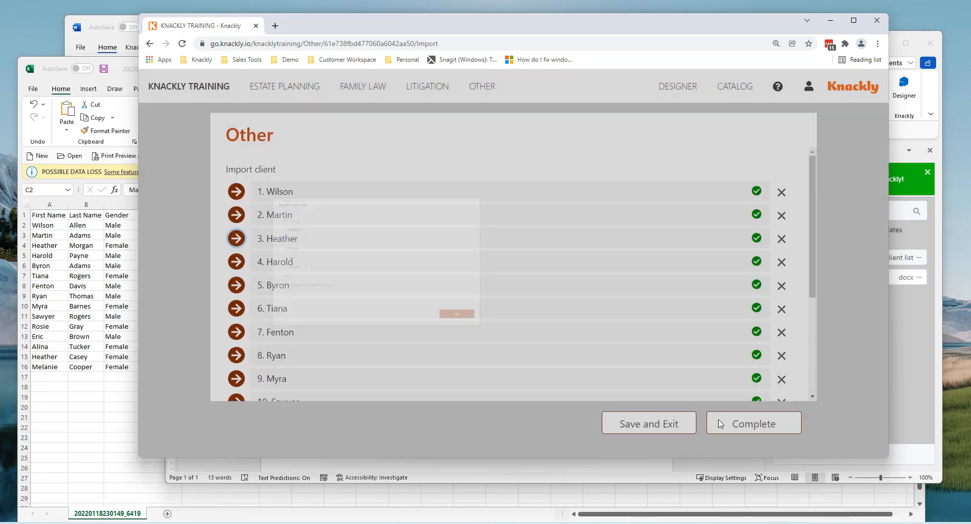
Step: Complete the import interview and save the generated Import.docx to the Downloads folder
left_click(748, 423)
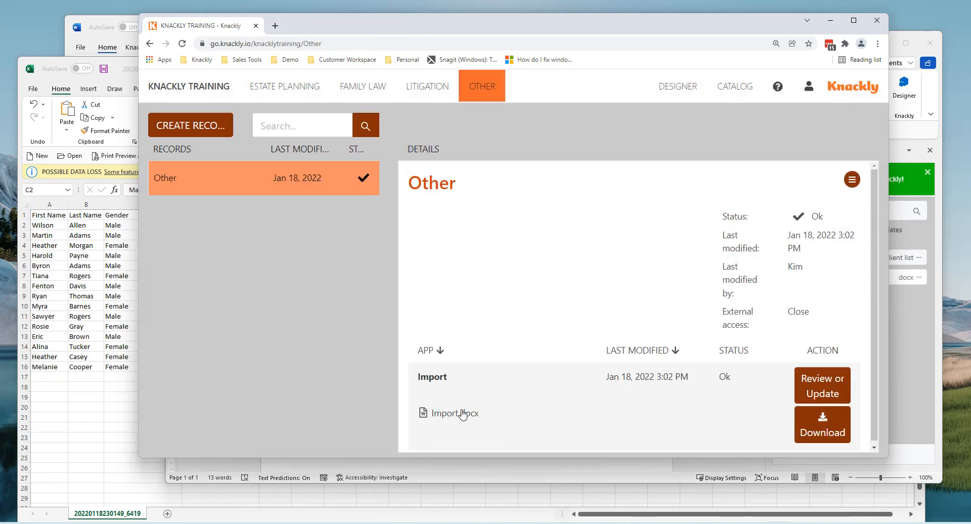
left_click(461, 415)
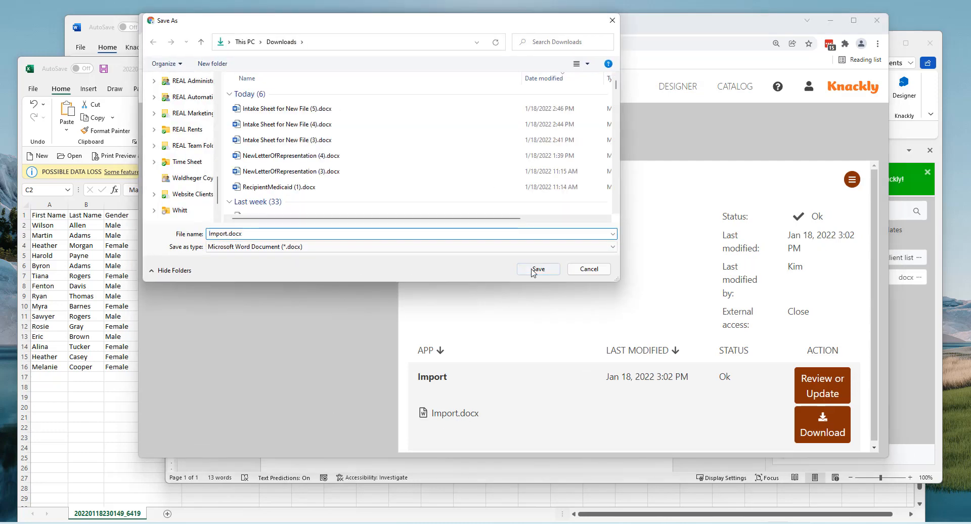
left_click(532, 270)
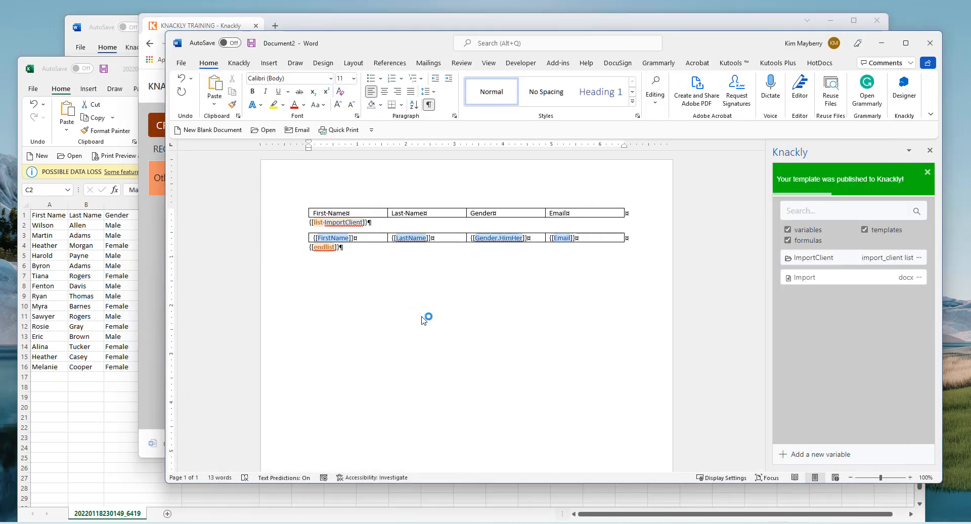